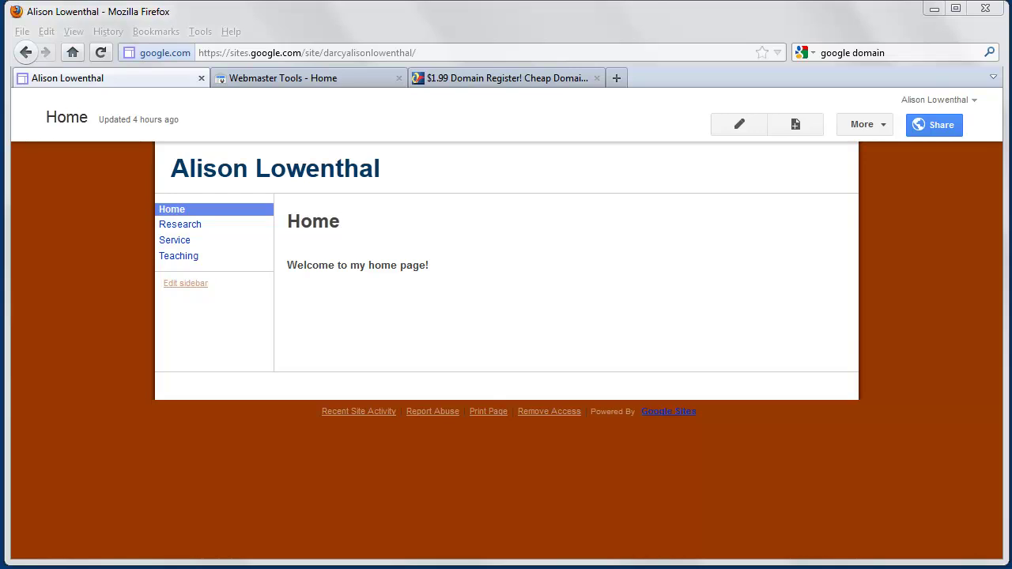
- Select the Alison Lowenthal site's web address in the address bar
left_click_drag(435, 52, 197, 52)
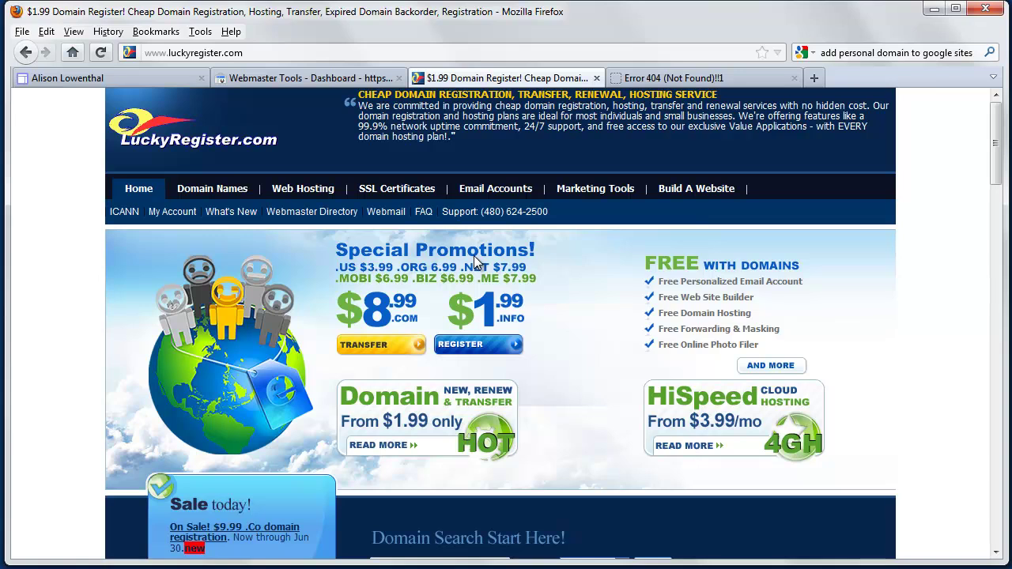
scroll(477, 261, "down", 5)
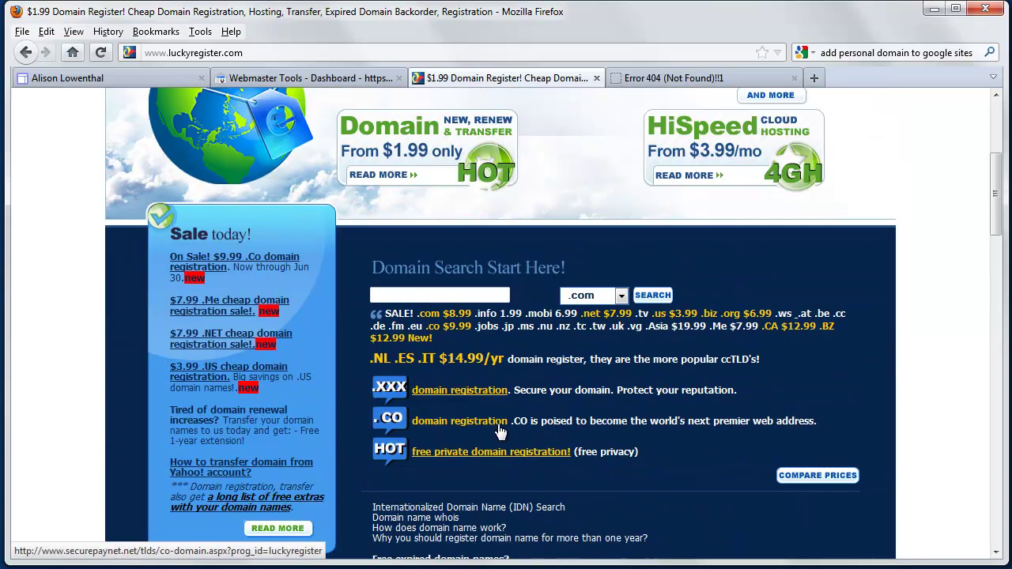
left_click(443, 296)
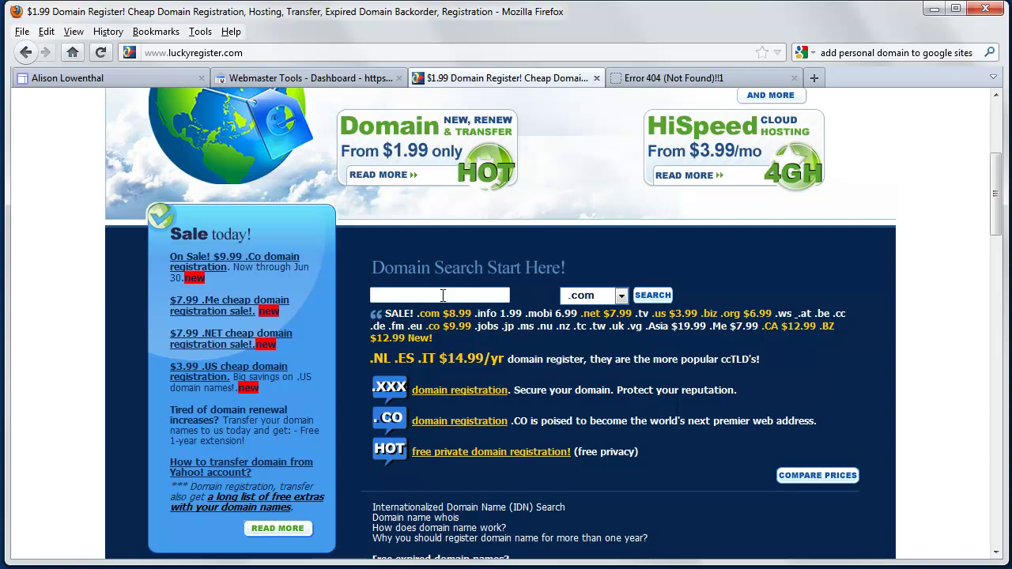
type("darcy")
key("Down")
key("Return")
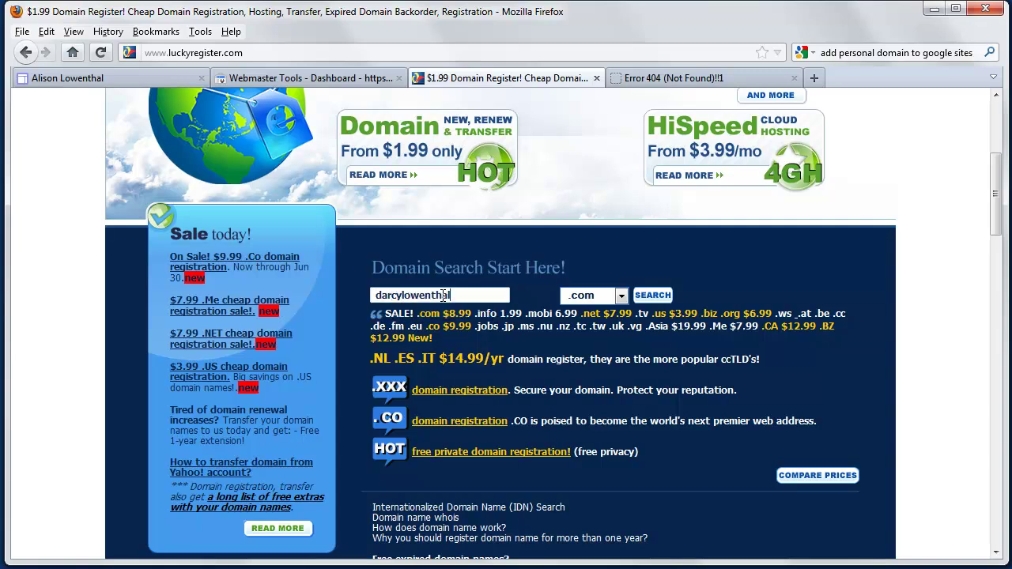
left_click(669, 298)
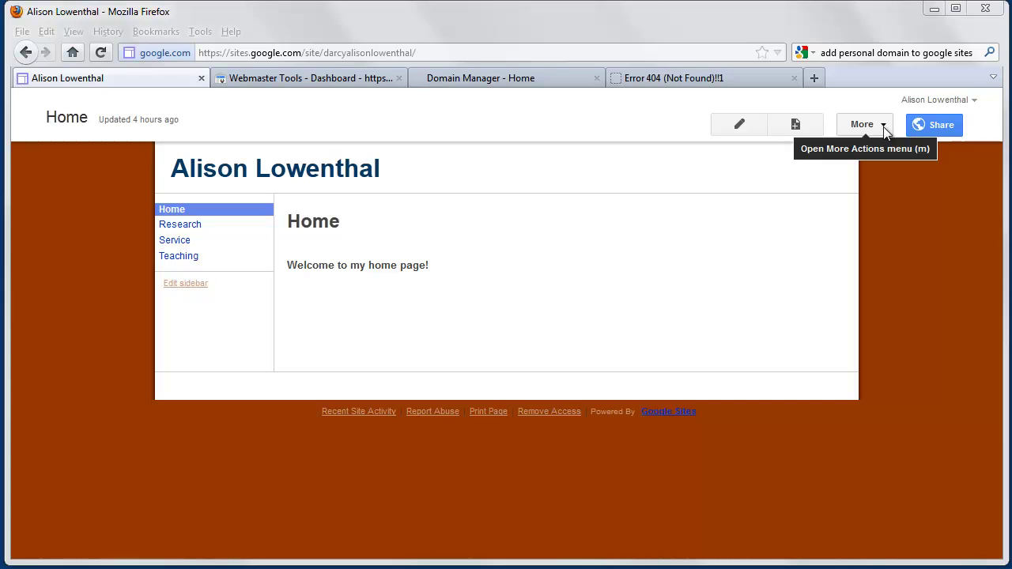
left_click(883, 127)
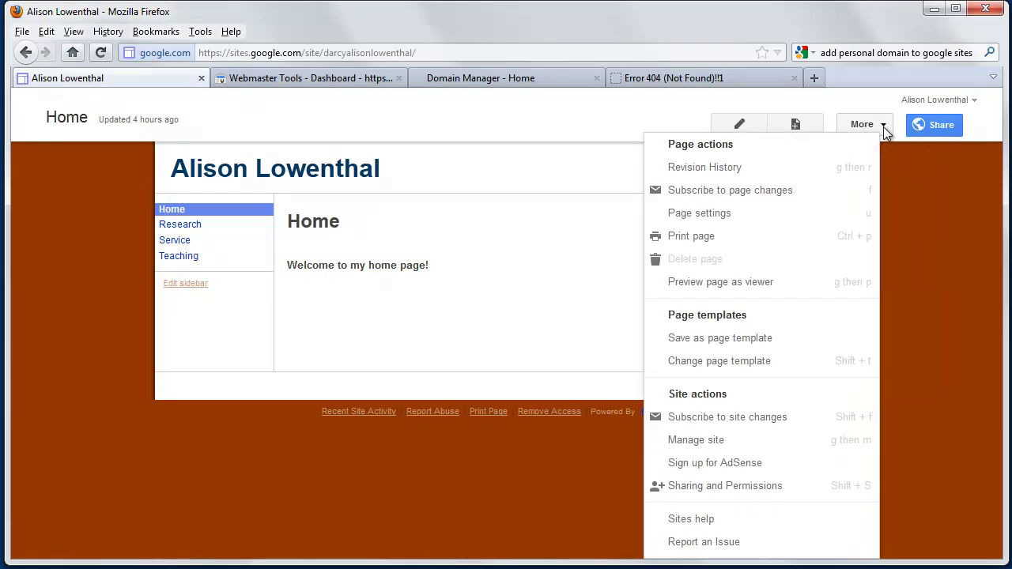
left_click(696, 440)
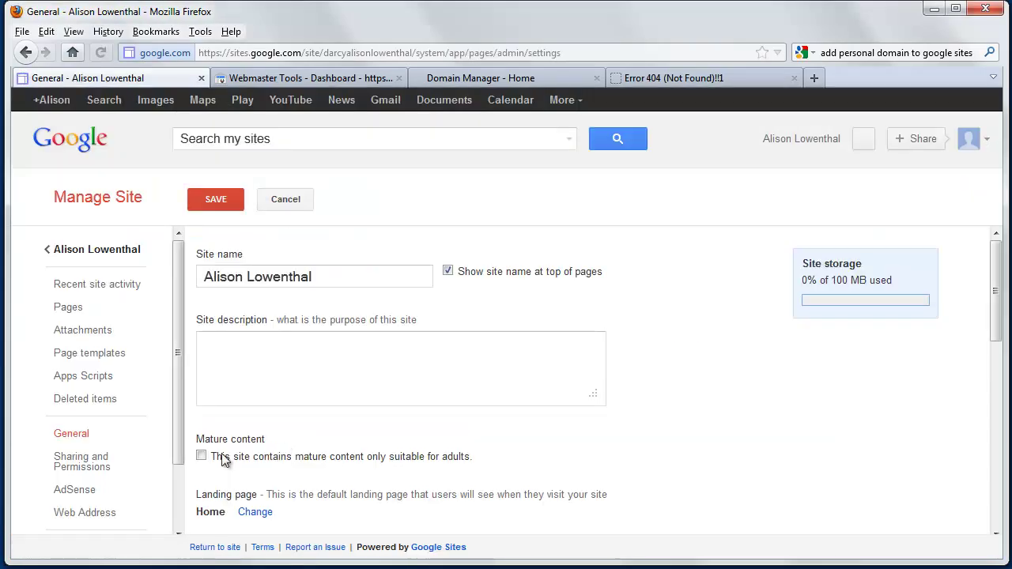
left_click(85, 512)
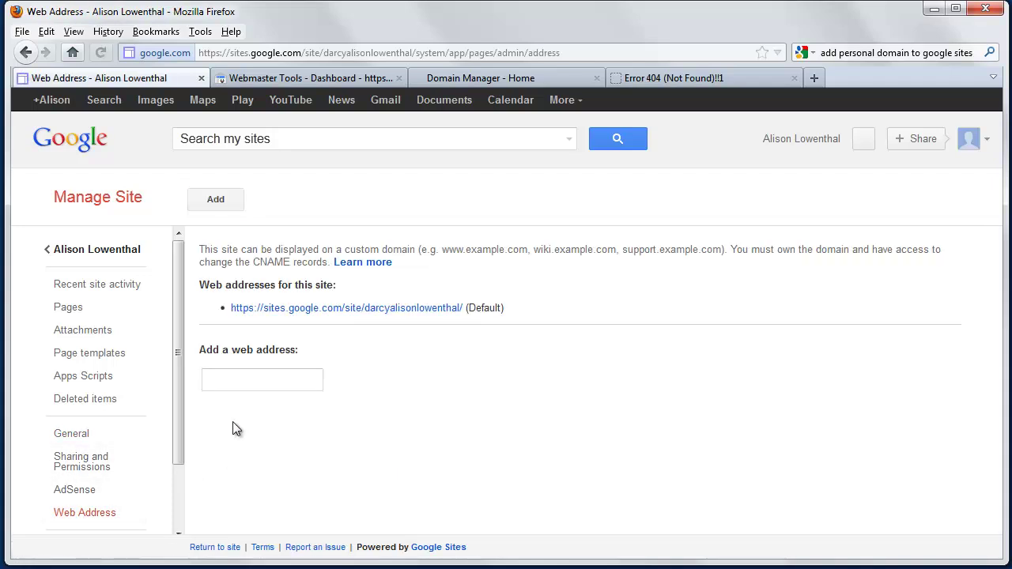
left_click(237, 388)
type("www.aliso")
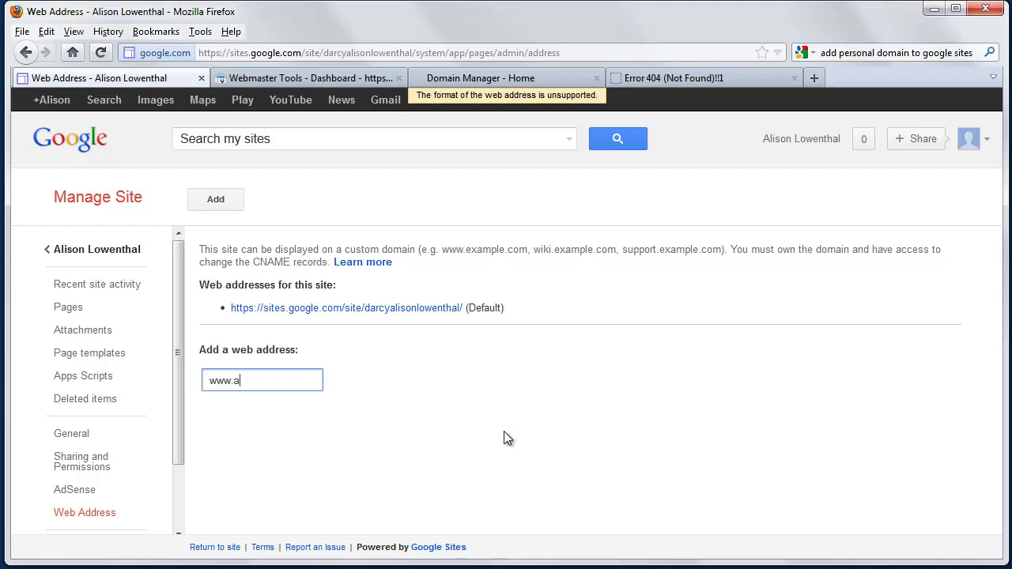
type("nlowenthal.com")
left_click(229, 203)
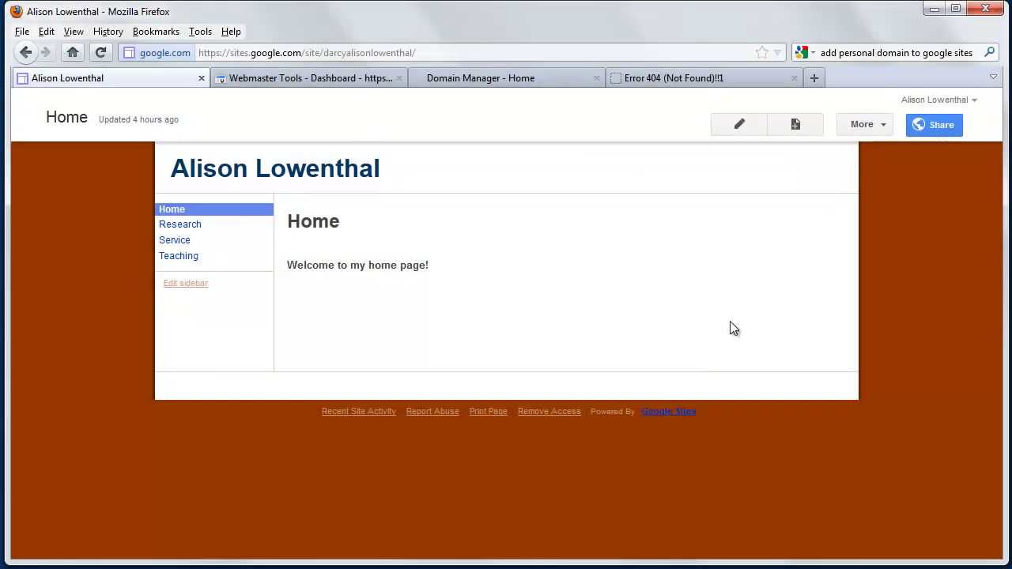
- Open Webmaster Tools in a new tab from the site's General settings
left_click(883, 125)
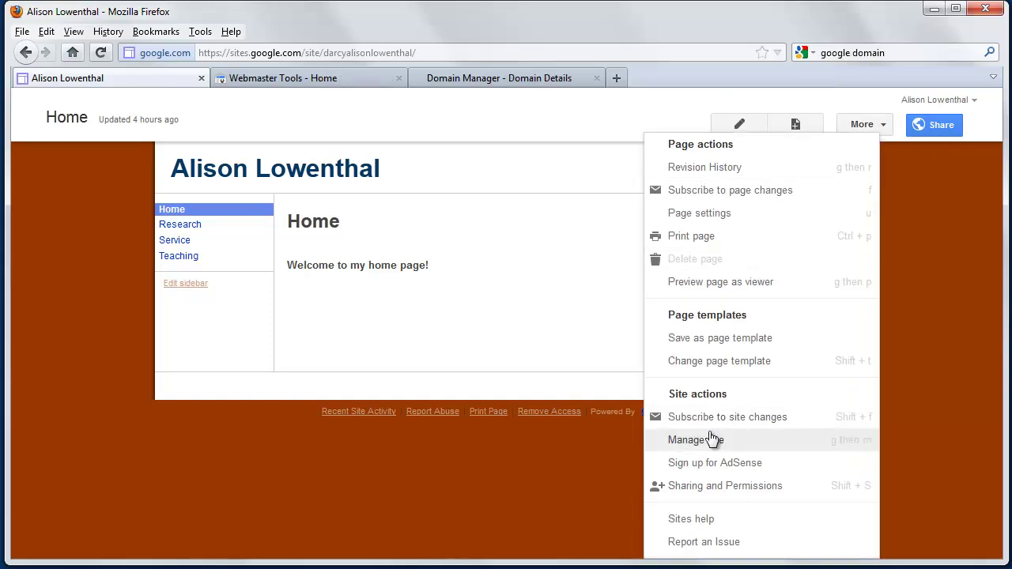
left_click(696, 440)
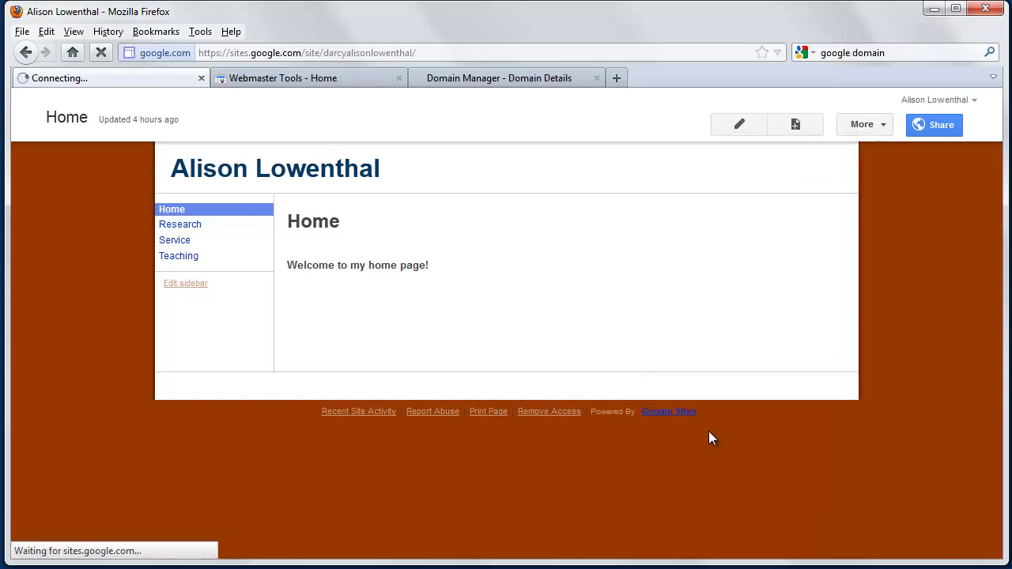
scroll(581, 435, "down", 9)
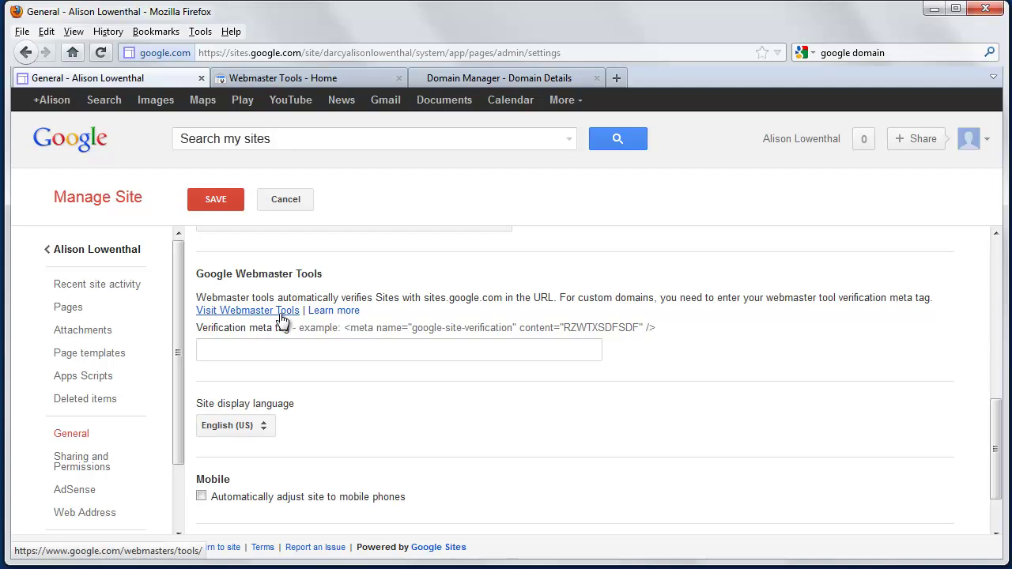
right_click(286, 316)
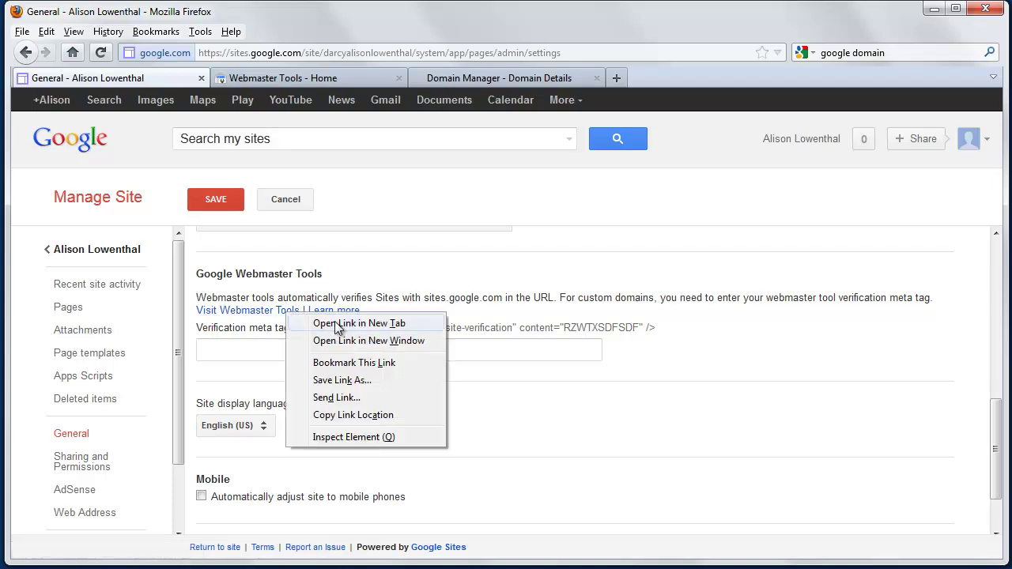
left_click(301, 78)
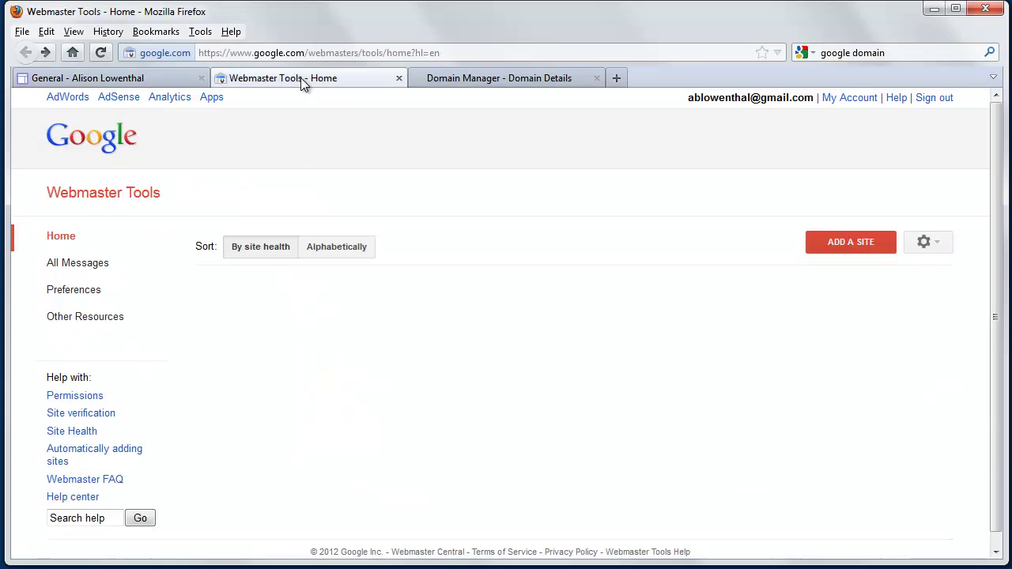
left_click(138, 79)
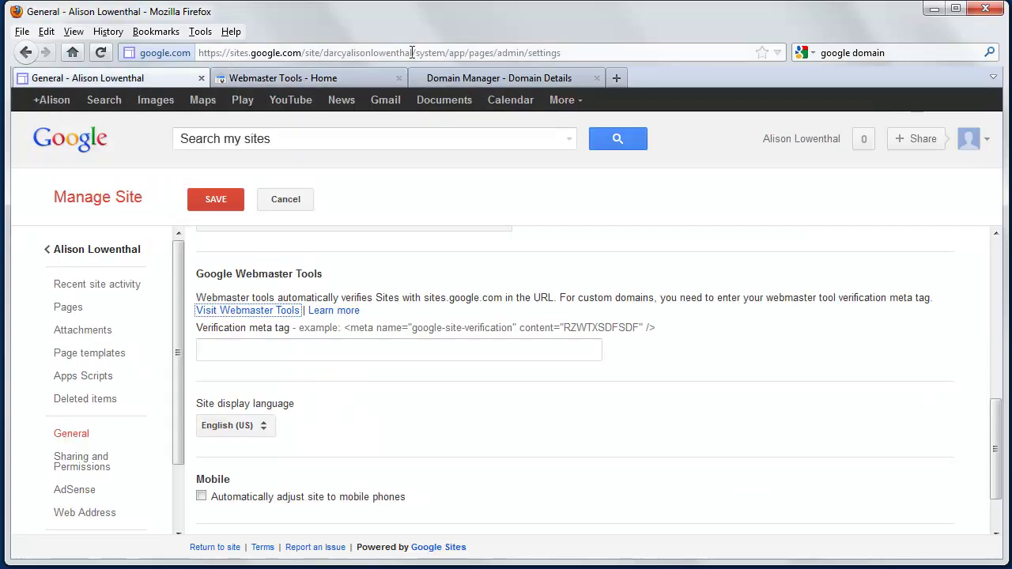
- Copy the site's home page address, then return to the General settings
left_click_drag(410, 53, 334, 53)
left_click_drag(412, 53, 182, 53)
right_click(217, 50)
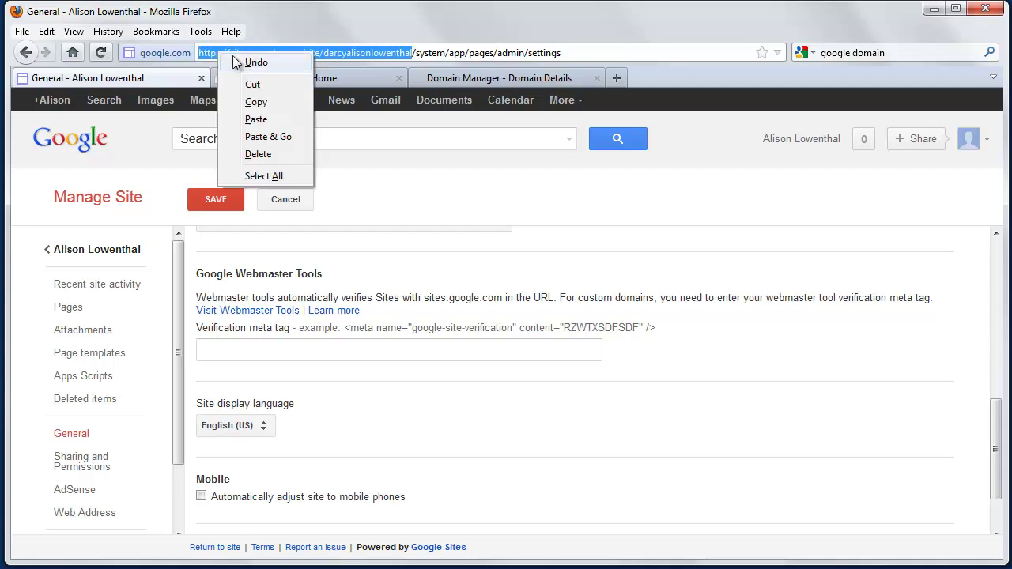
left_click(261, 100)
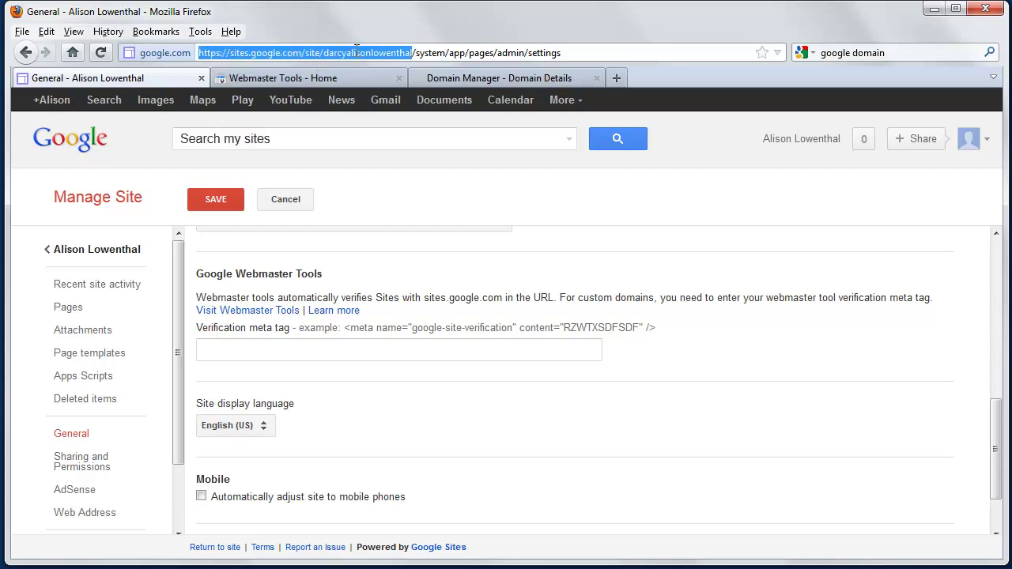
left_click(39, 57)
left_click_drag(417, 52, 194, 52)
right_click(235, 52)
left_click(273, 104)
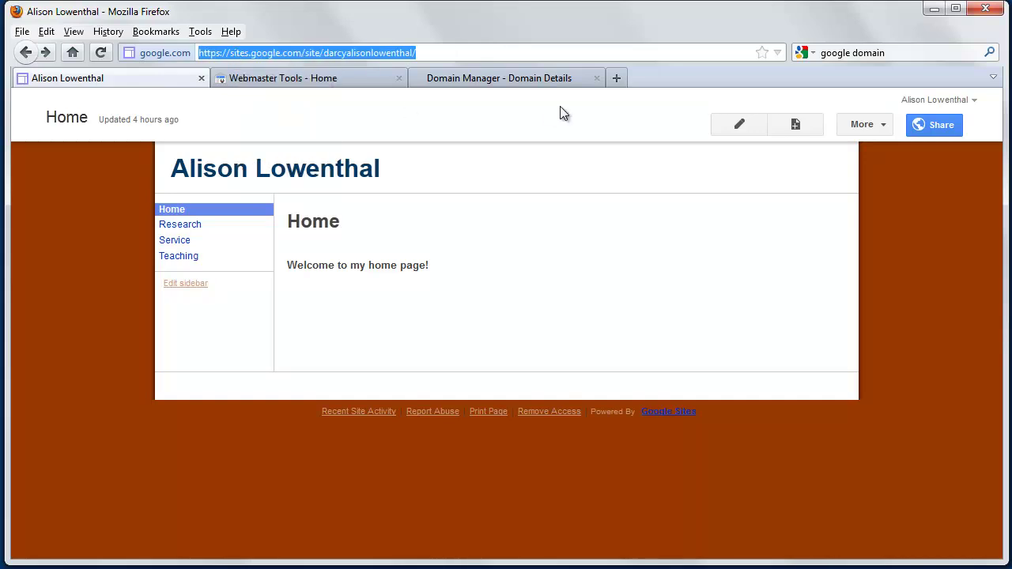
left_click(45, 53)
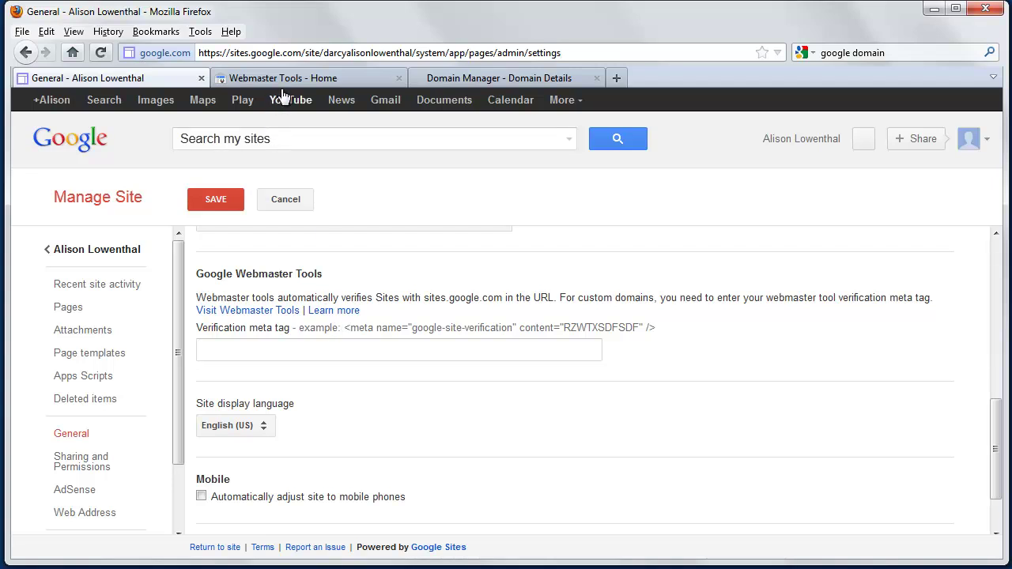
- Add the site's sites.google.com address as a new site in Webmaster Tools
left_click(289, 80)
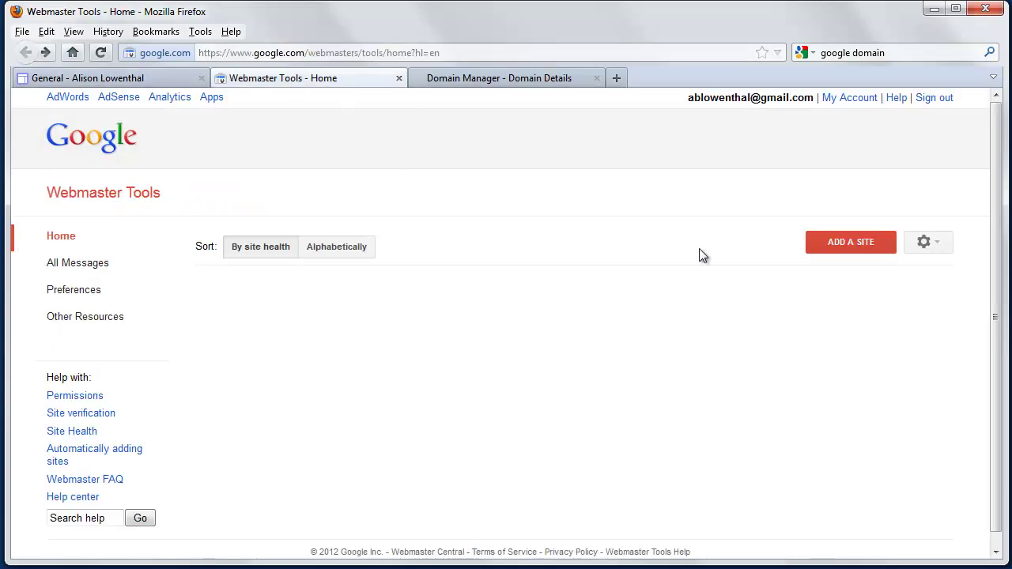
left_click(849, 252)
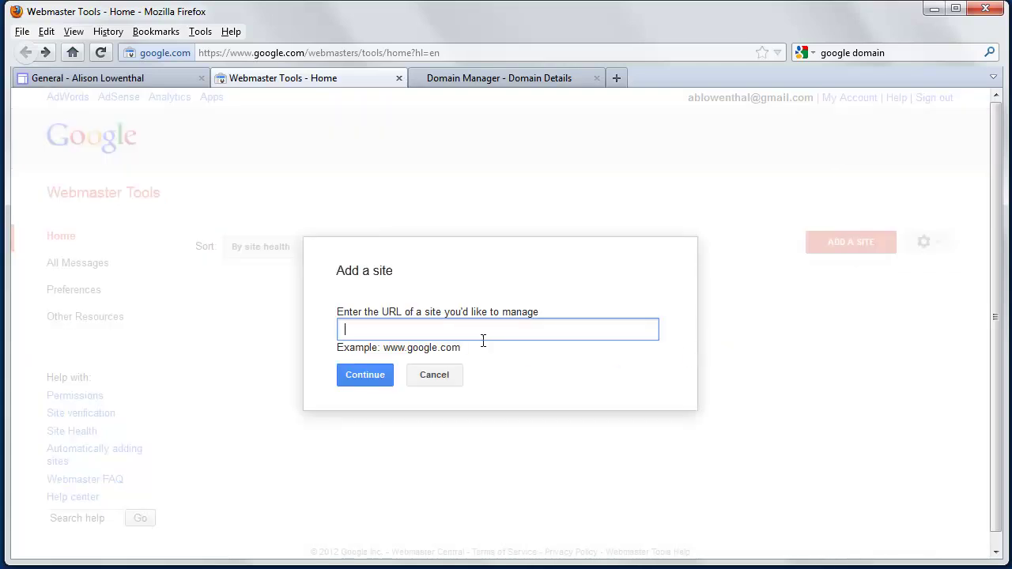
key("ctrl+v")
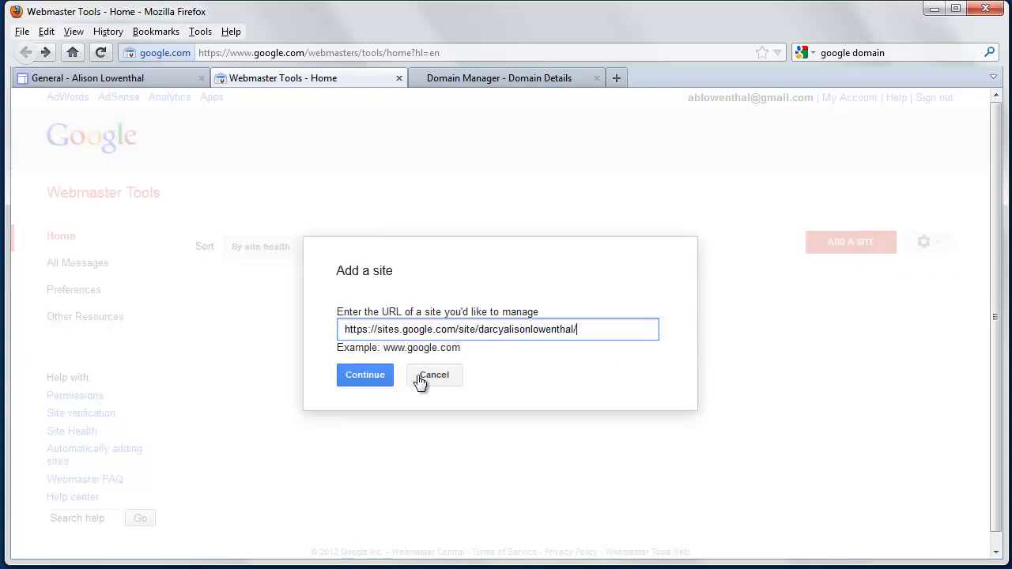
left_click(376, 383)
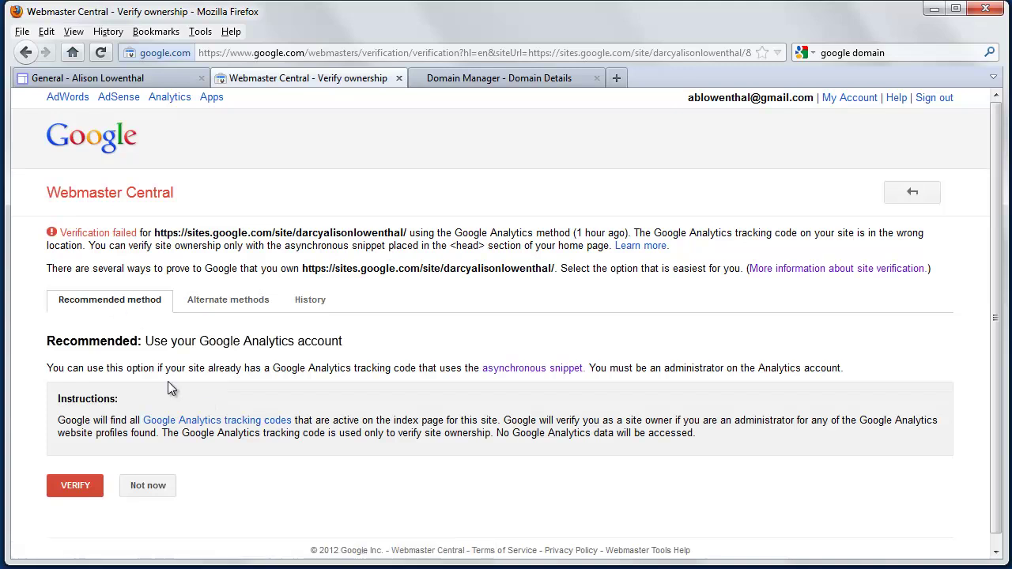
- Choose the meta-tag verification method and copy the google-site-verification tag
left_click(225, 309)
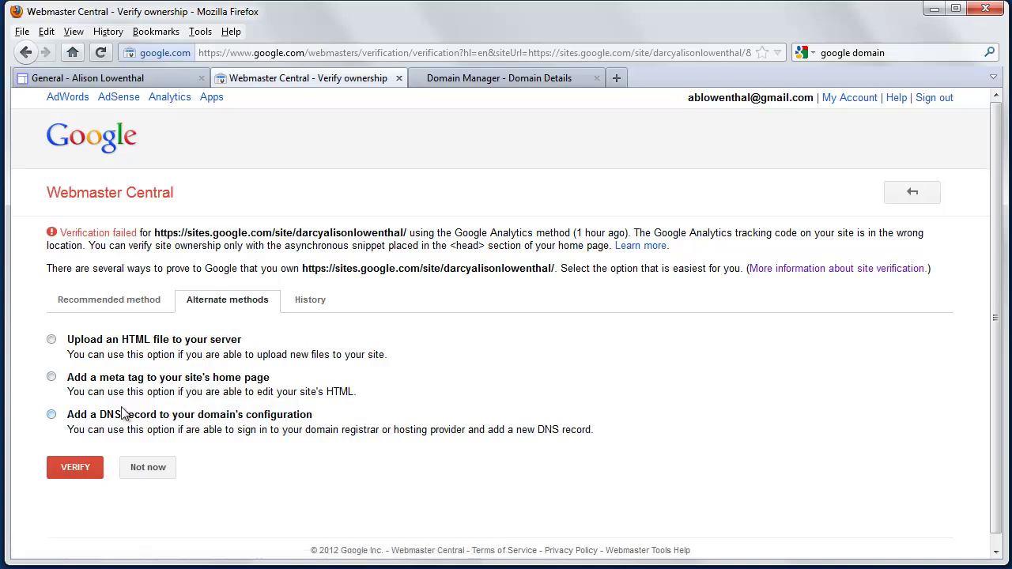
left_click(52, 379)
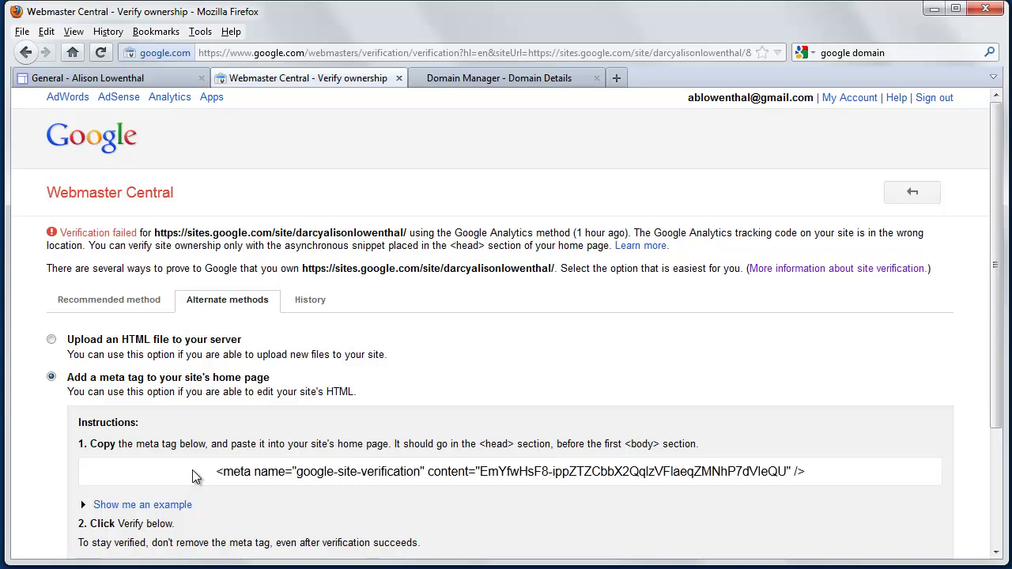
left_click_drag(207, 473, 816, 477)
right_click(815, 474)
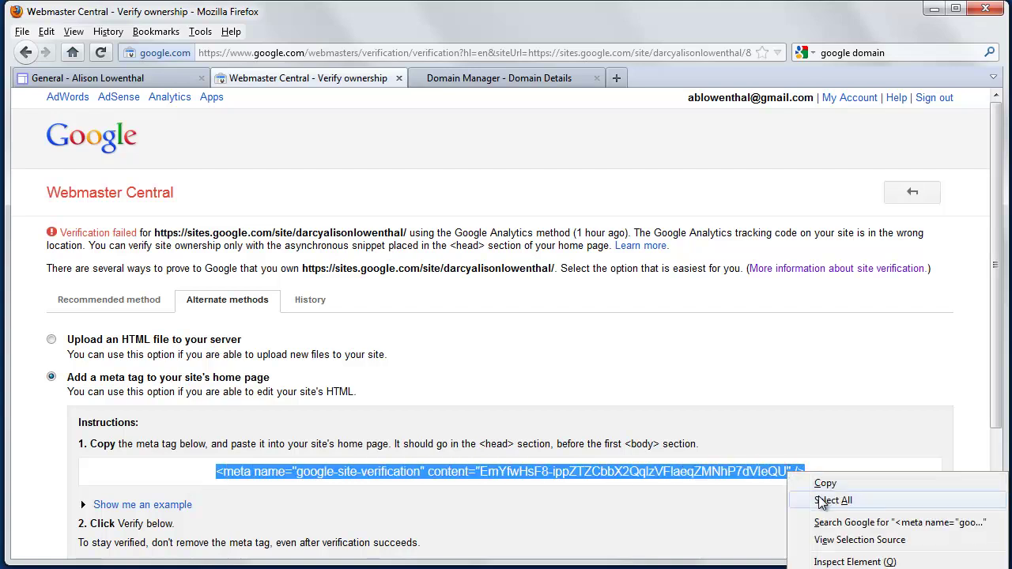
left_click(827, 483)
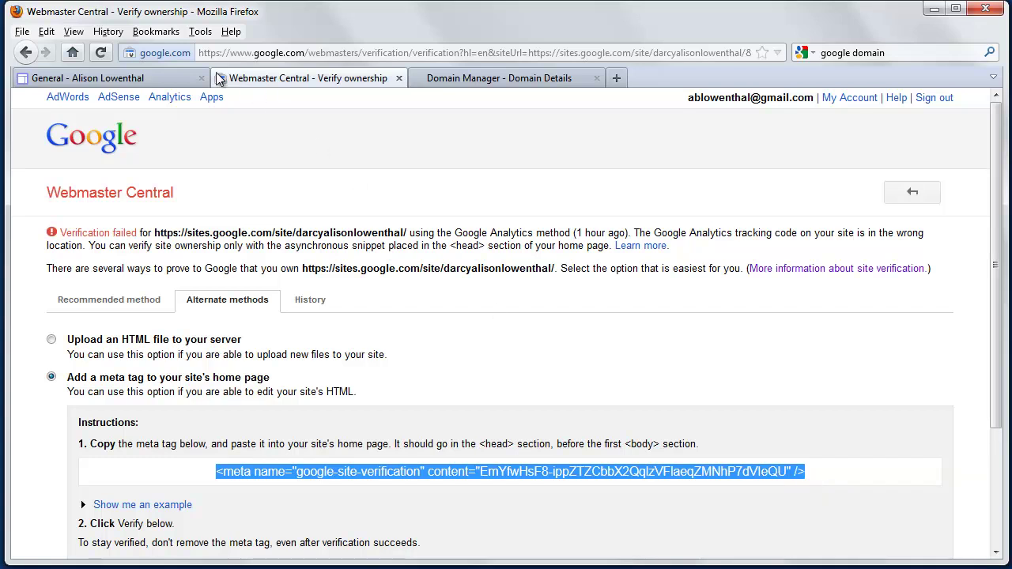
left_click(136, 80)
- Paste the verification meta tag into the Webmaster Tools field and save the site settings
left_click(264, 351)
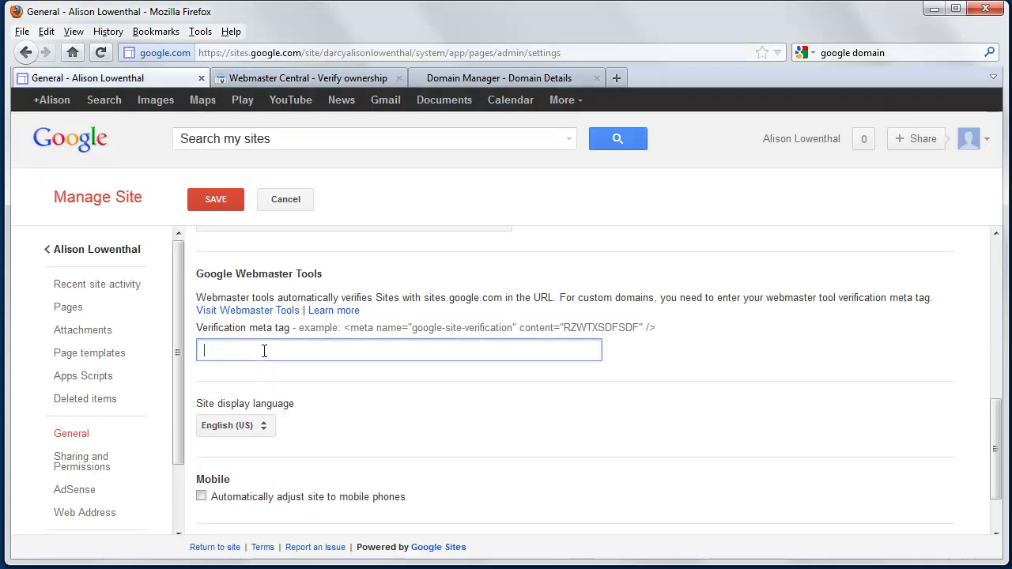
right_click(269, 350)
left_click(294, 402)
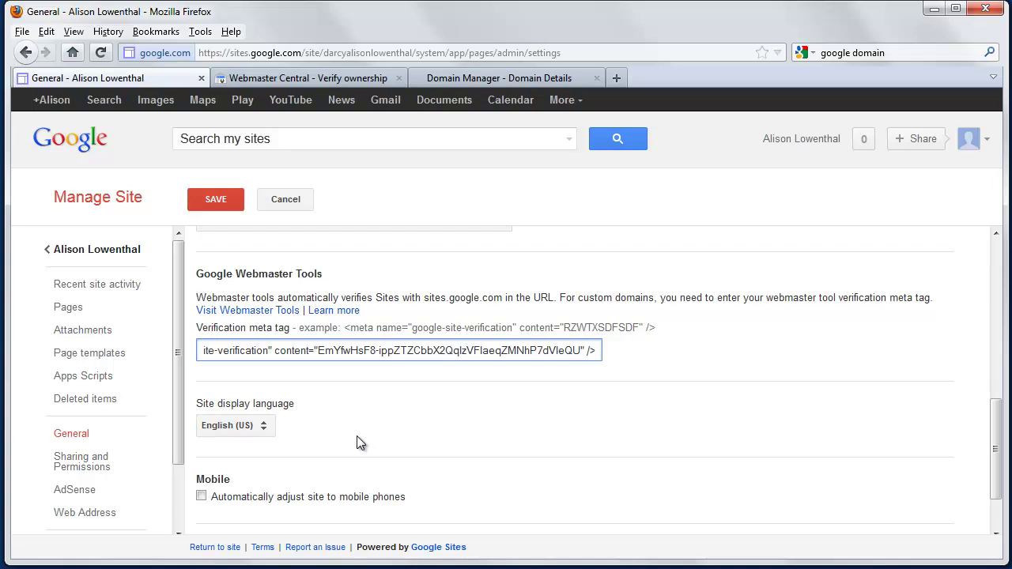
left_click(216, 200)
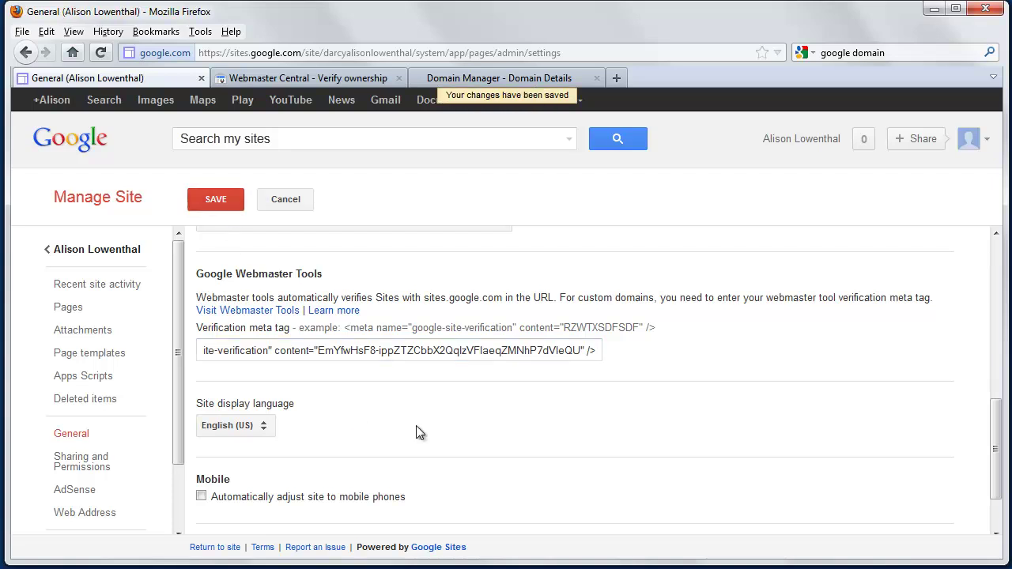
- Verify site ownership in Webmaster Tools and continue to the dashboard
left_click(360, 76)
scroll(375, 344, "down", 3)
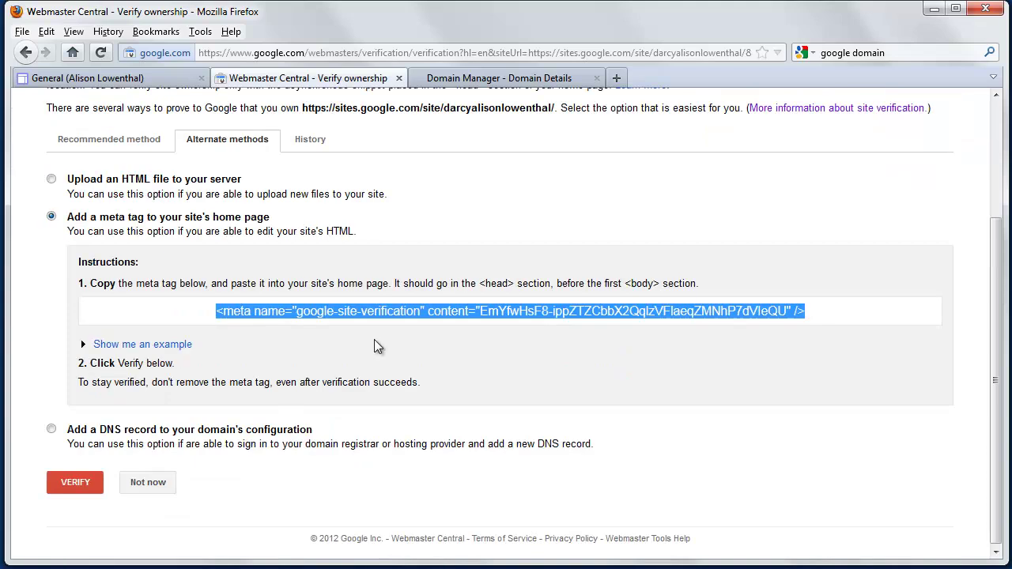
left_click(77, 484)
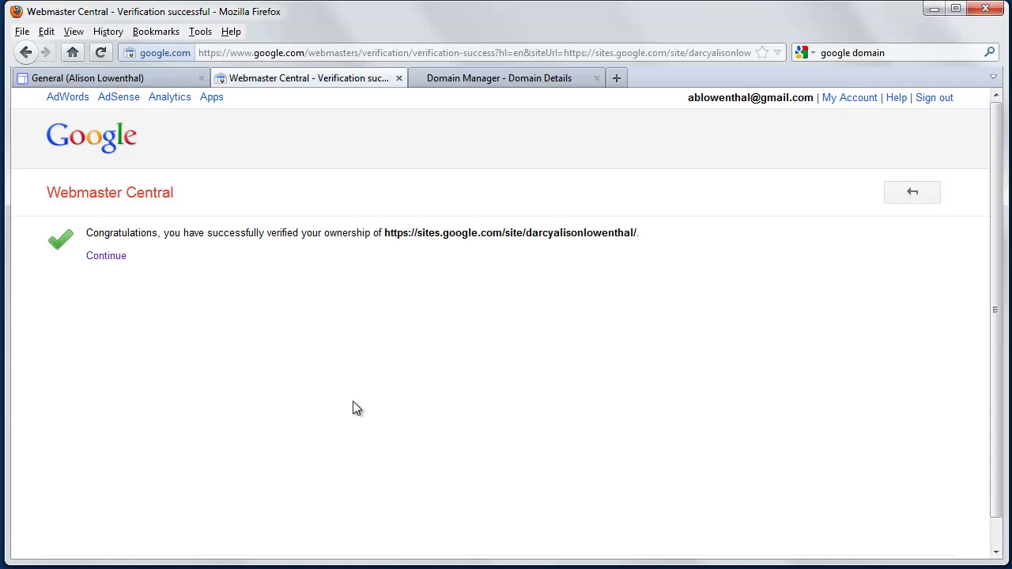
left_click(117, 256)
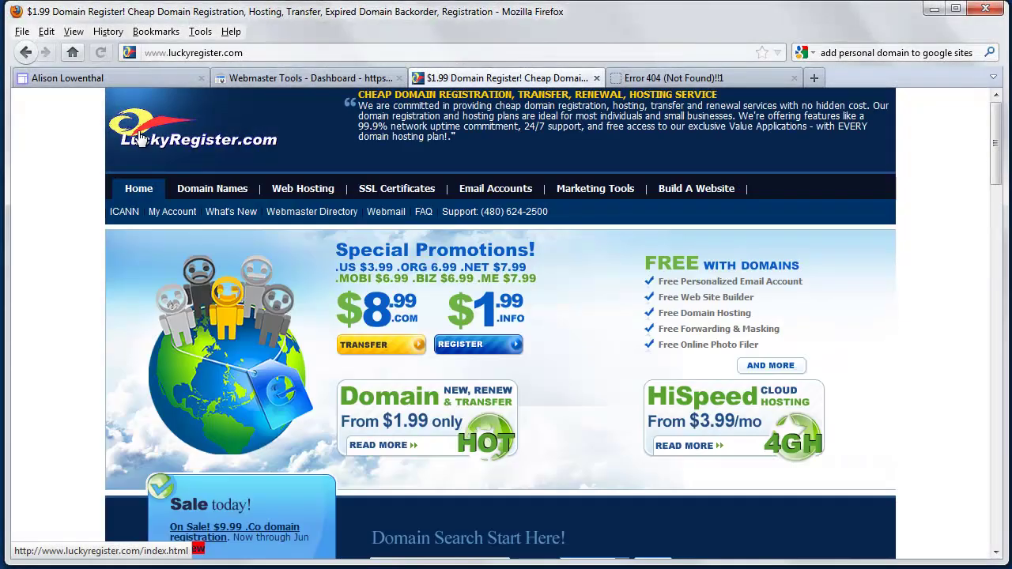
- Sign in to LuckyRegister and open alisonlowenthal.com from the Domains list
left_click(174, 212)
left_click(409, 363)
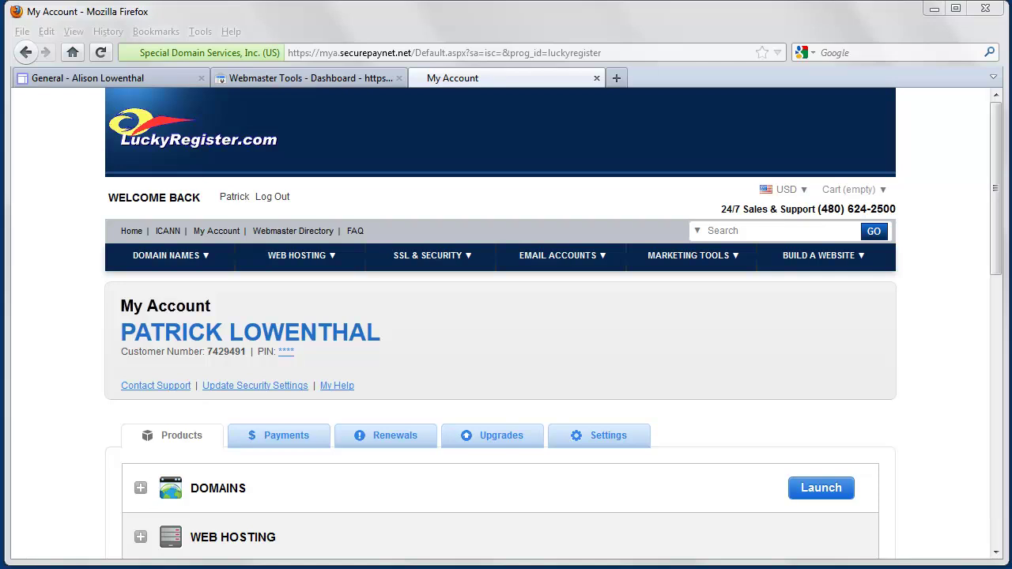
left_click(139, 489)
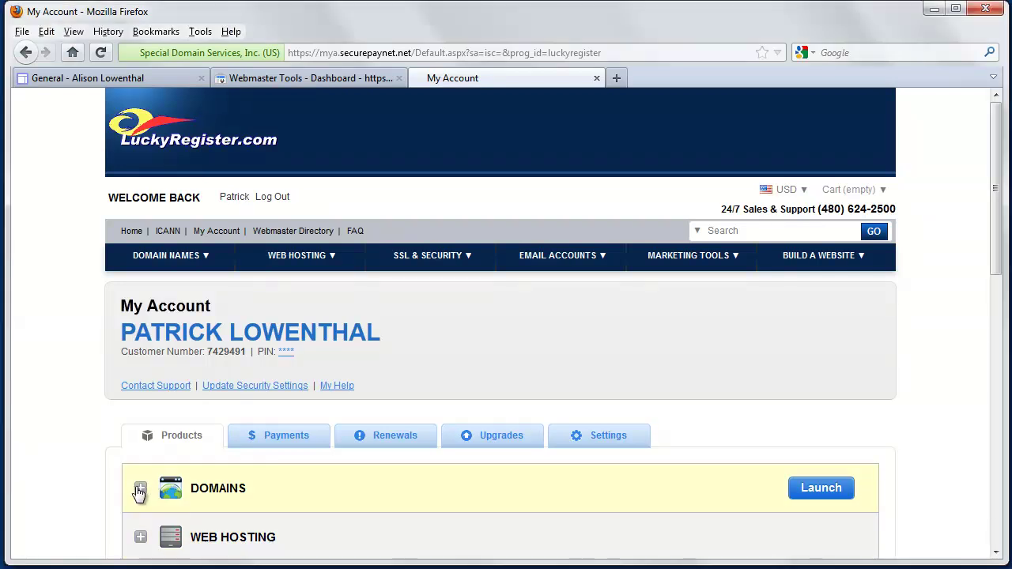
left_click(193, 504)
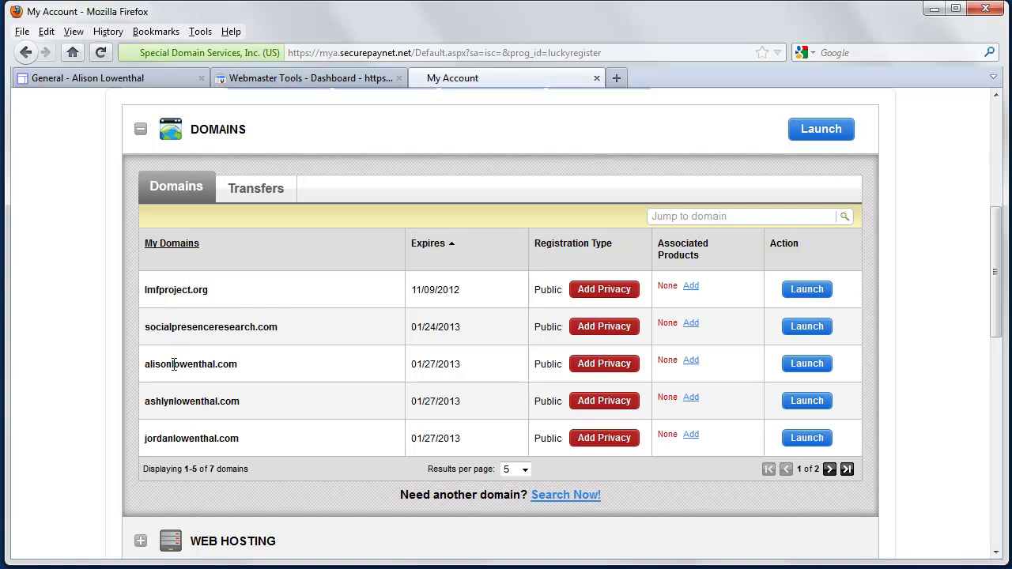
left_click(807, 365)
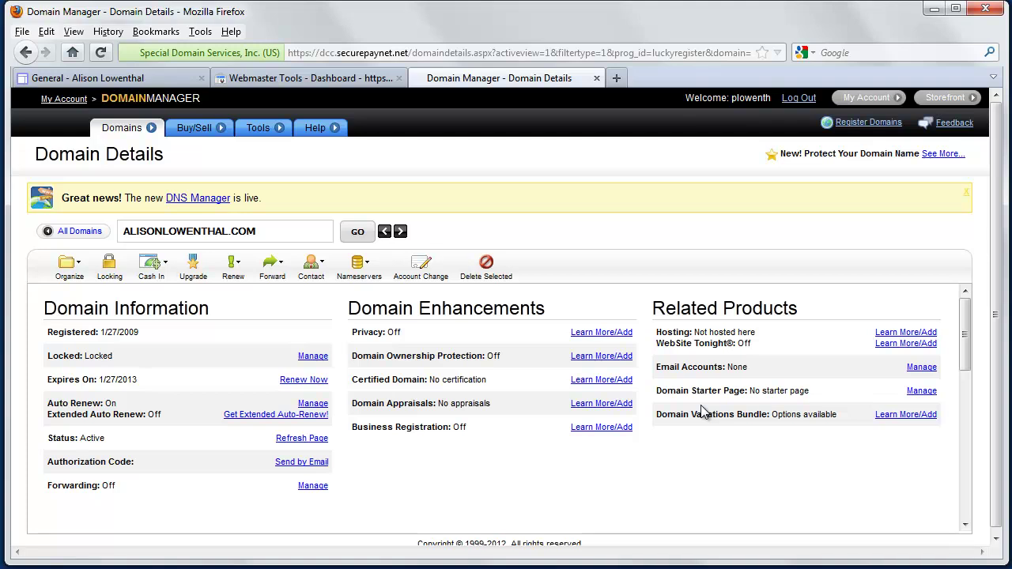
- Launch the DNS Manager for alisonlowenthal.com
scroll(492, 498, "down", 3)
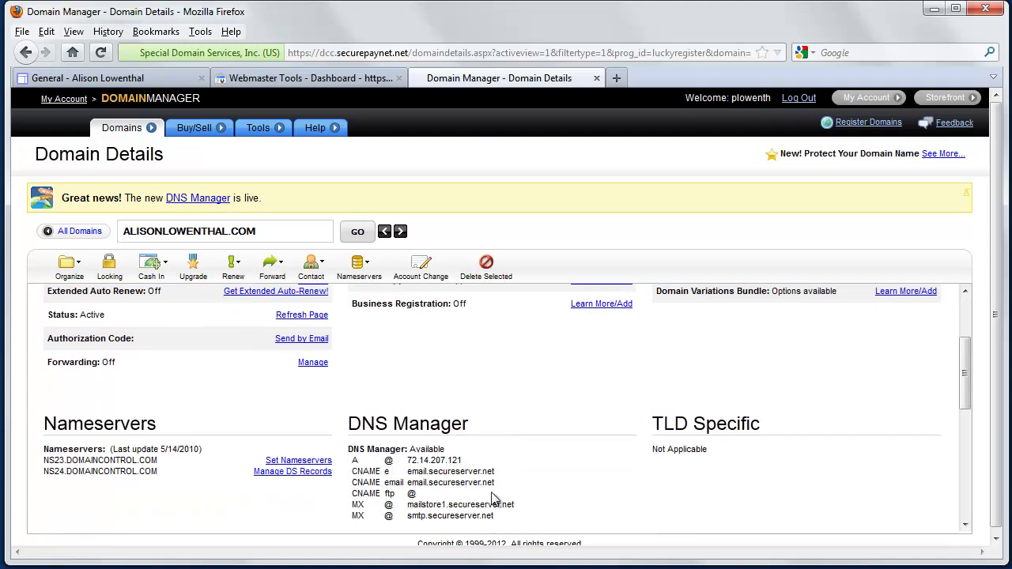
left_click_drag(348, 424, 462, 425)
left_click(507, 445)
scroll(507, 445, "down", 2)
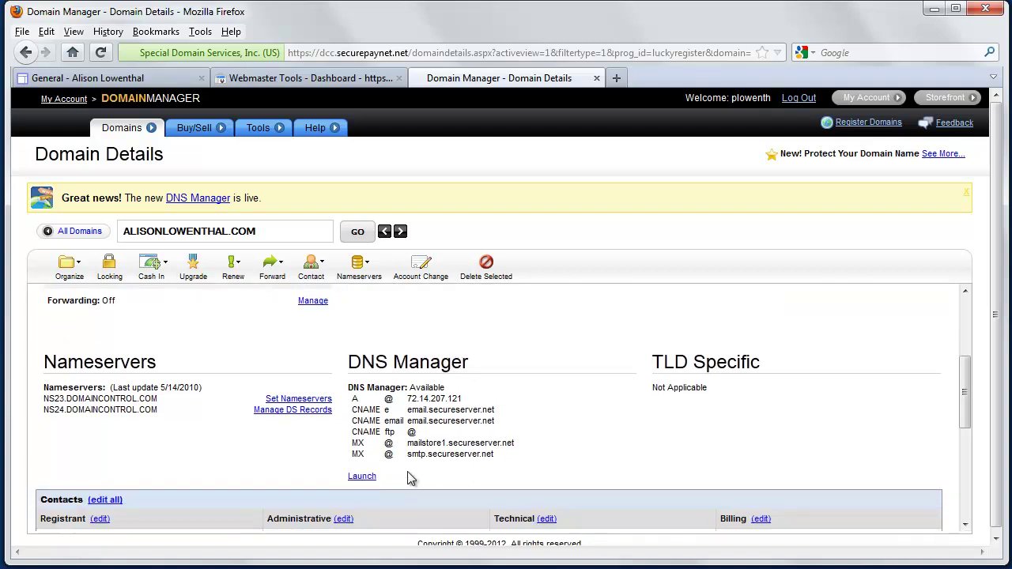
left_click(362, 477)
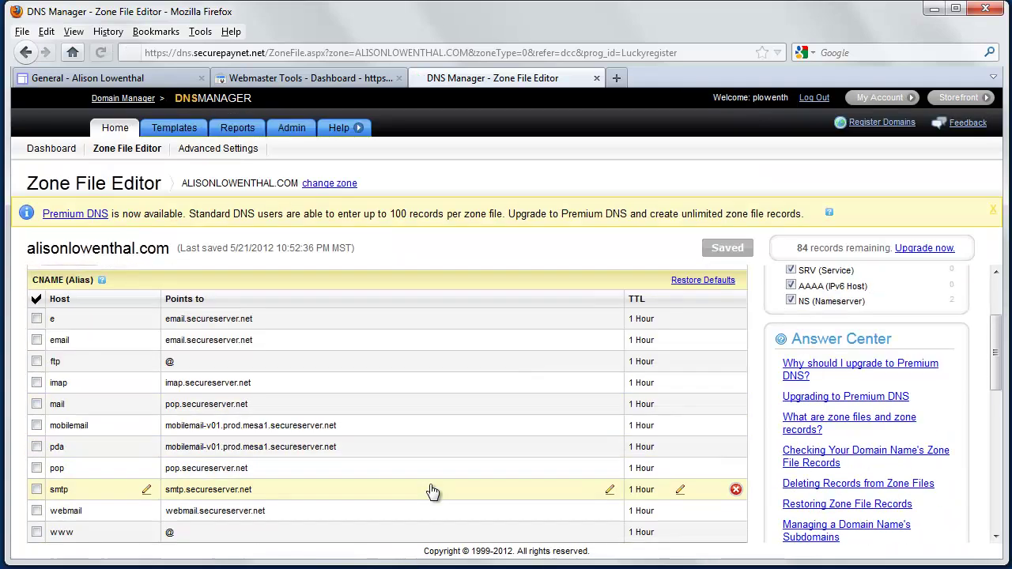
- Change the www CNAME record's destination from @ to ghs.google.com
scroll(433, 492, "down", 1)
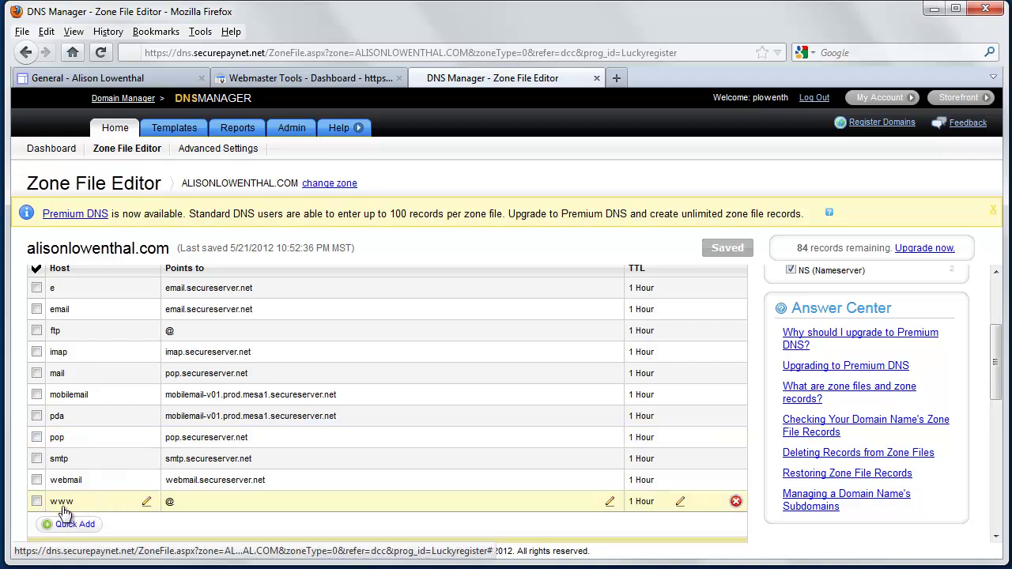
left_click(173, 503)
left_click(181, 504)
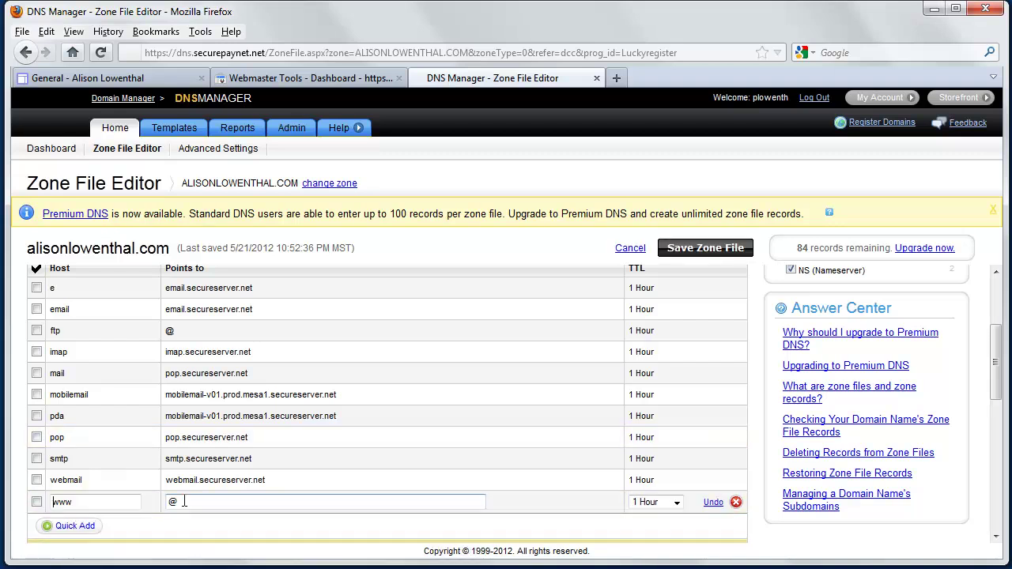
double_click(183, 502)
type("ghs.google")
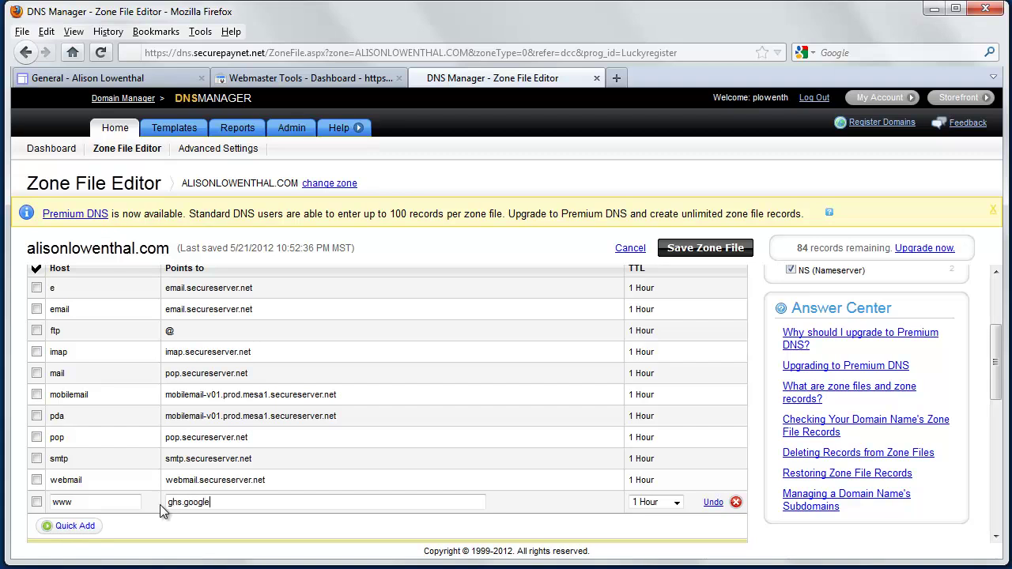
type(".com")
left_click(82, 528)
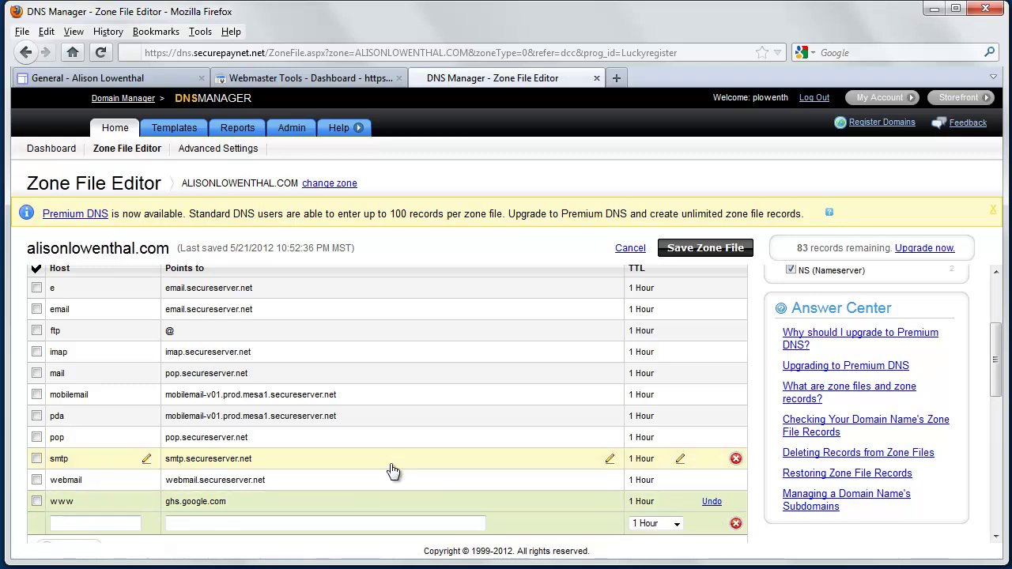
- Save the zone file, dismiss the confirmation dialogs, and return to Domain Details
left_click(696, 258)
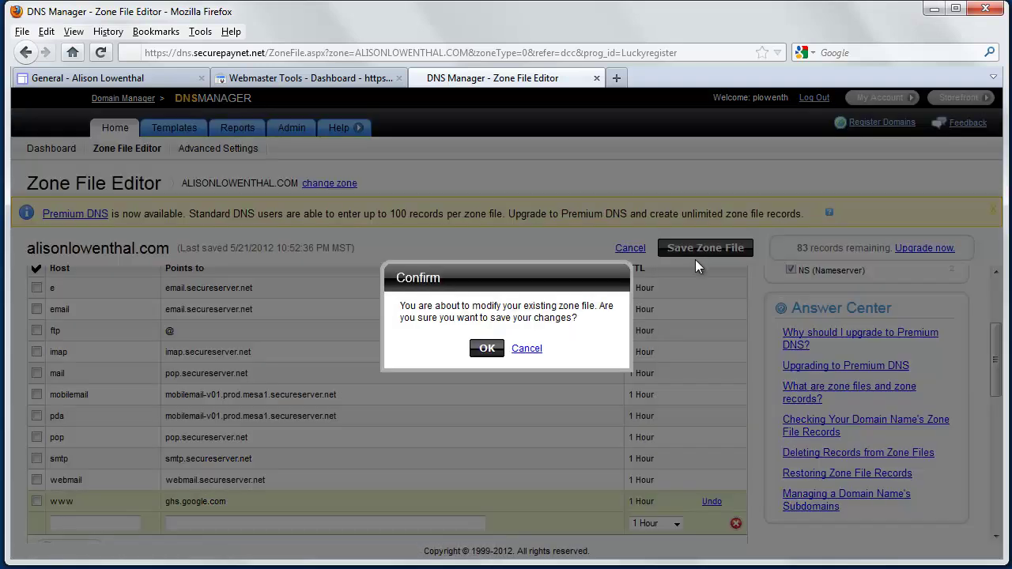
left_click(487, 349)
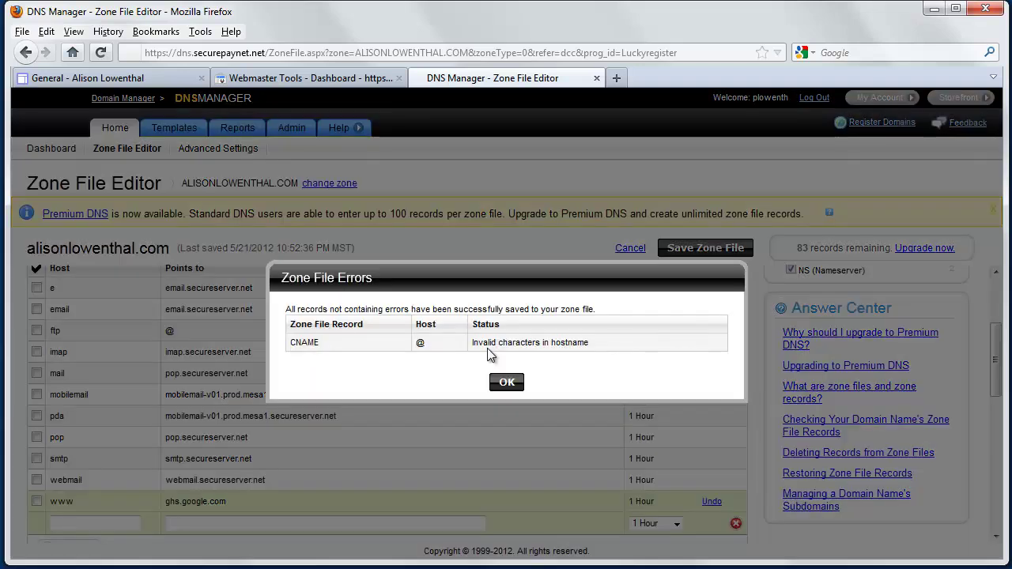
left_click(506, 385)
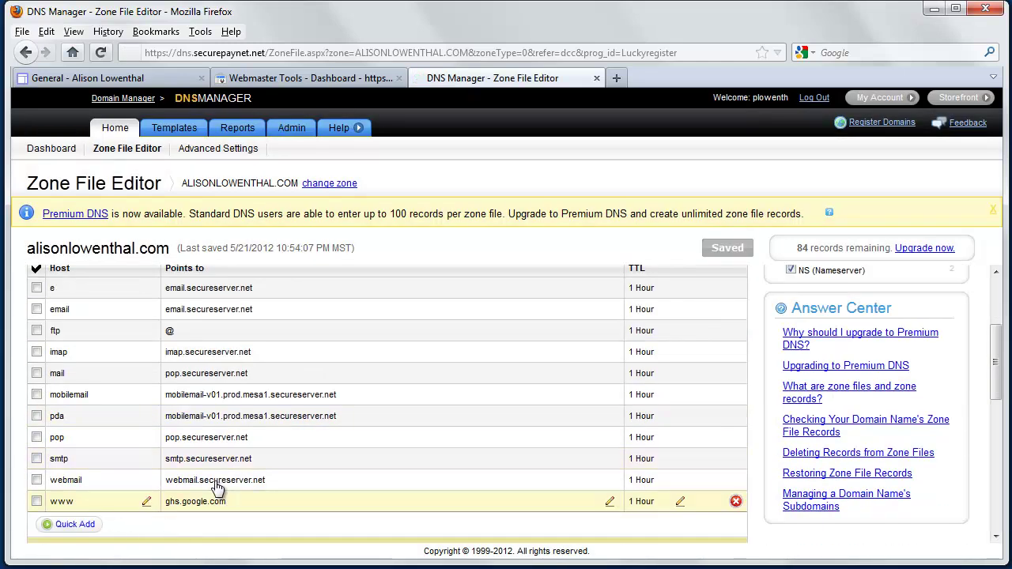
scroll(218, 488, "up", 4)
left_click(120, 98)
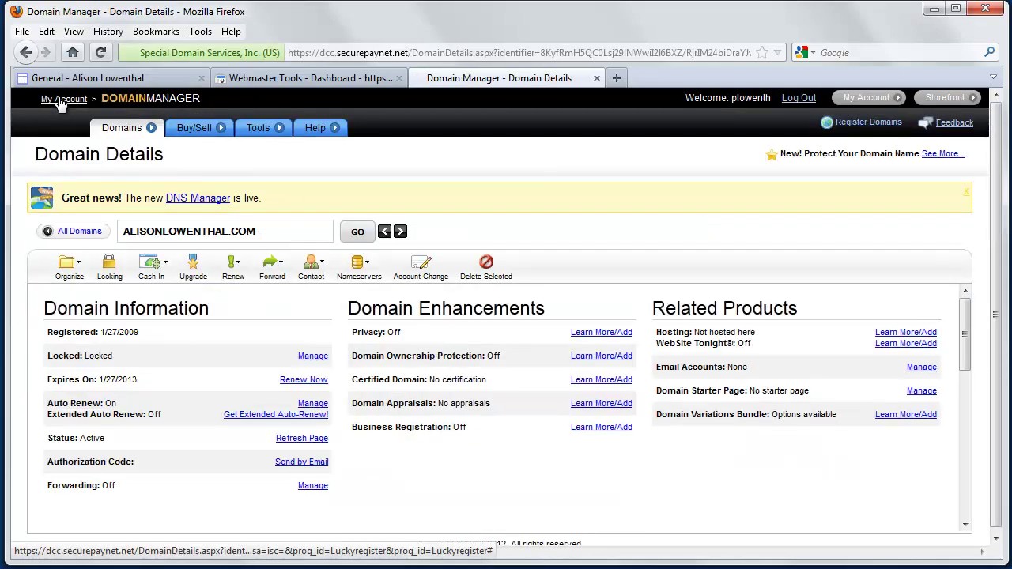
- Reopen alisonlowenthal.com from the account's Domains list and go to its Forwarding settings
left_click(62, 99)
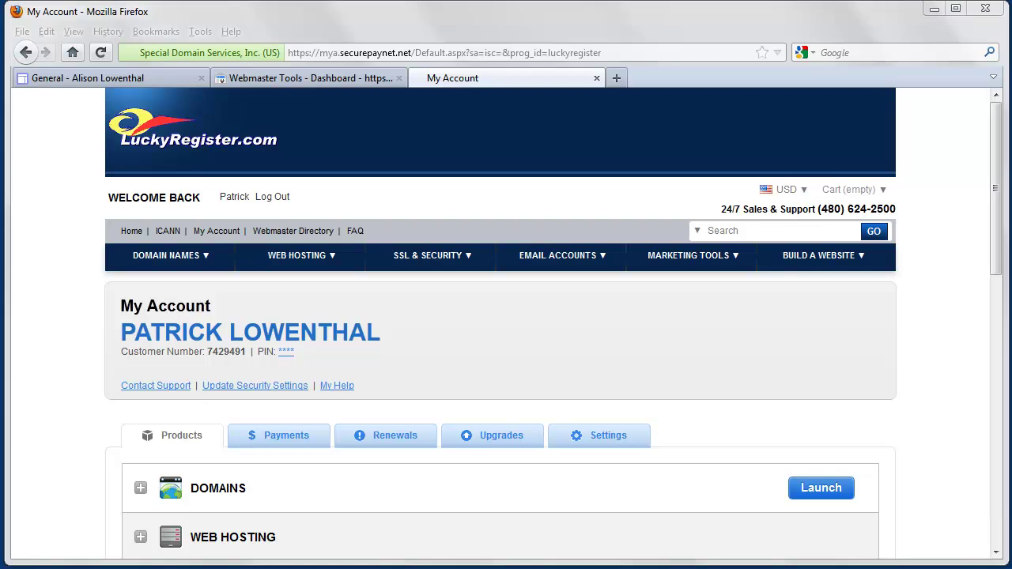
left_click(245, 497)
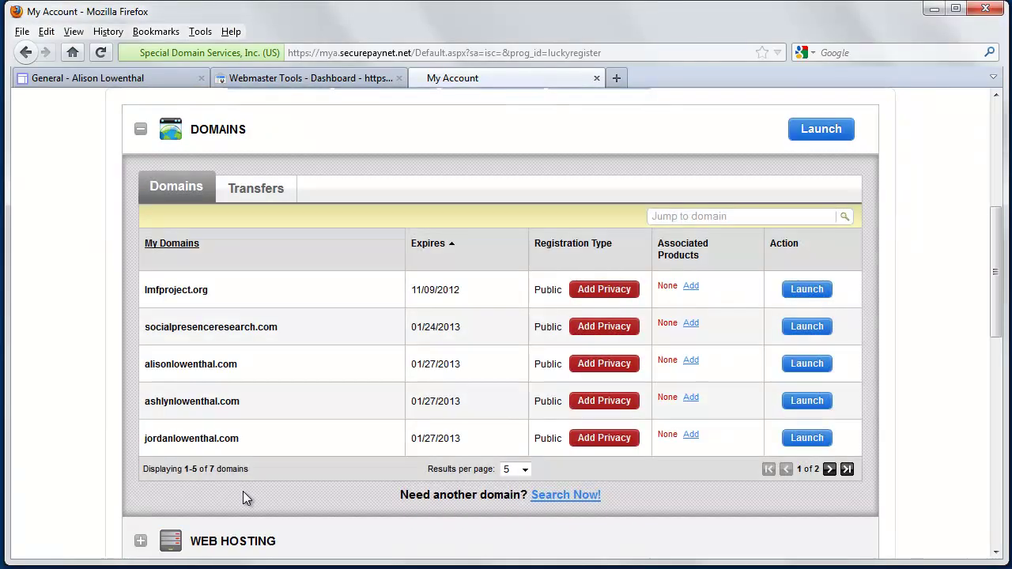
left_click(806, 364)
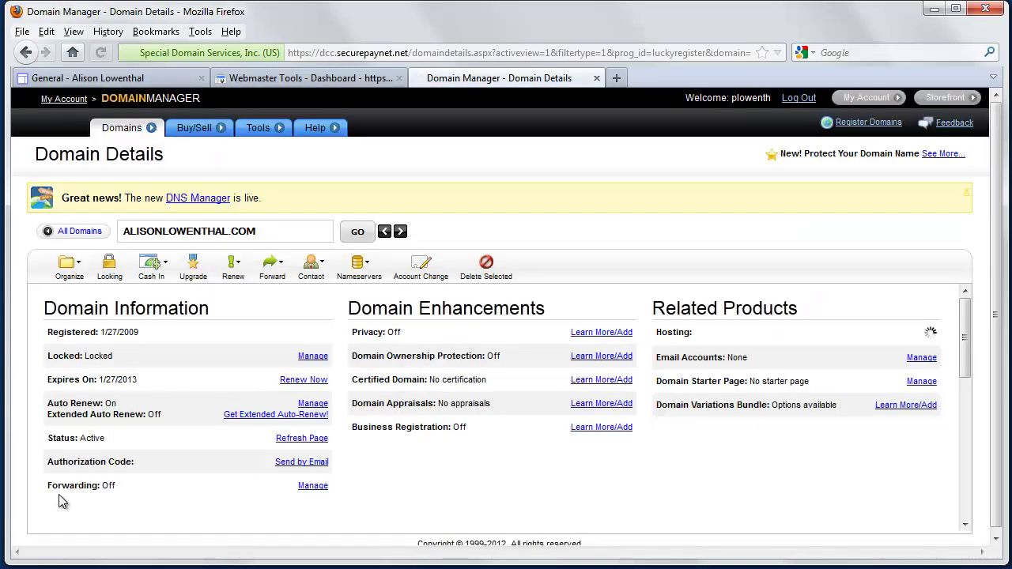
left_click(310, 487)
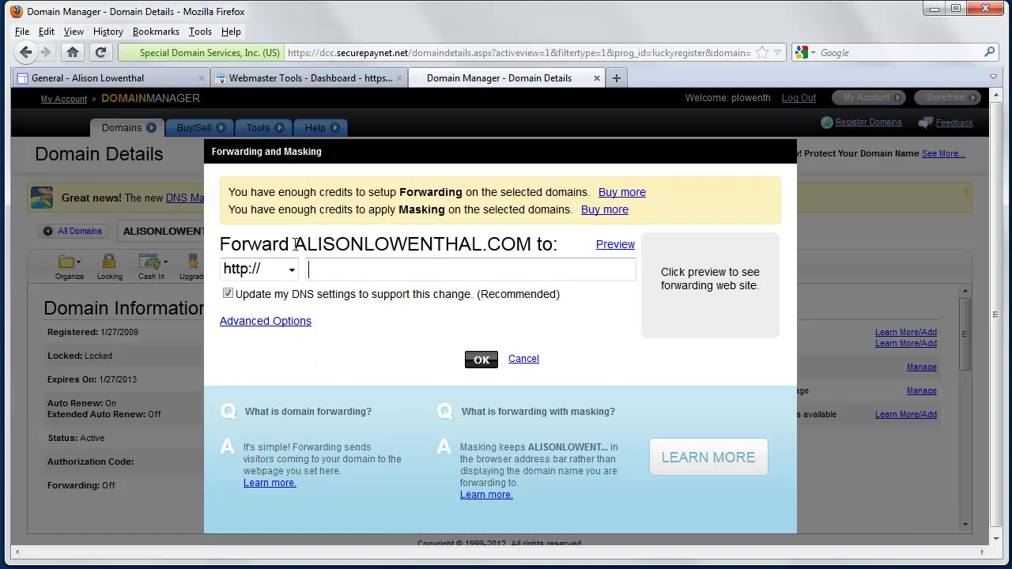
left_click_drag(294, 244, 533, 245)
left_click(504, 272)
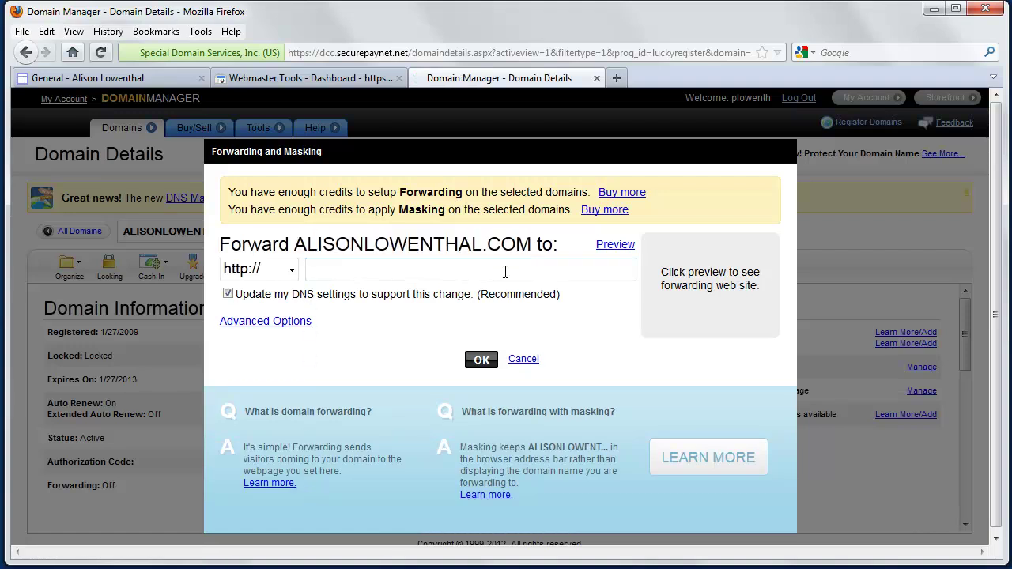
type("www.aliso")
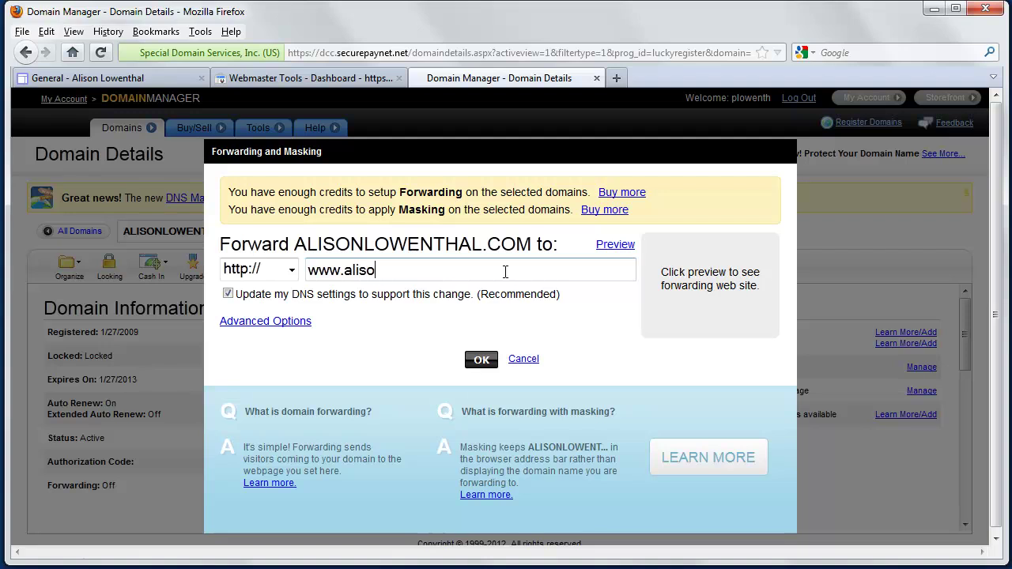
type("nlowenthal.com")
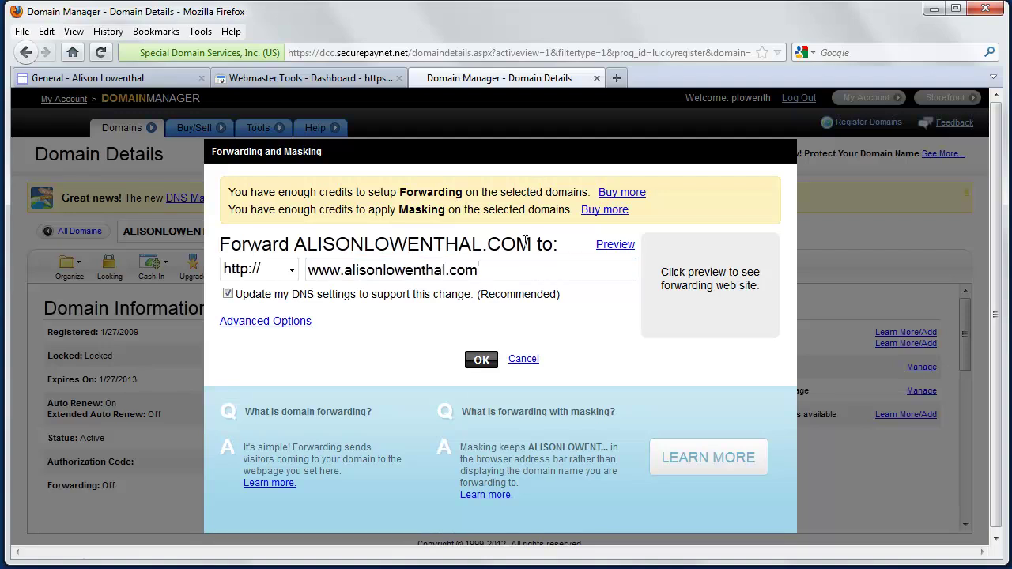
left_click_drag(517, 245, 471, 270)
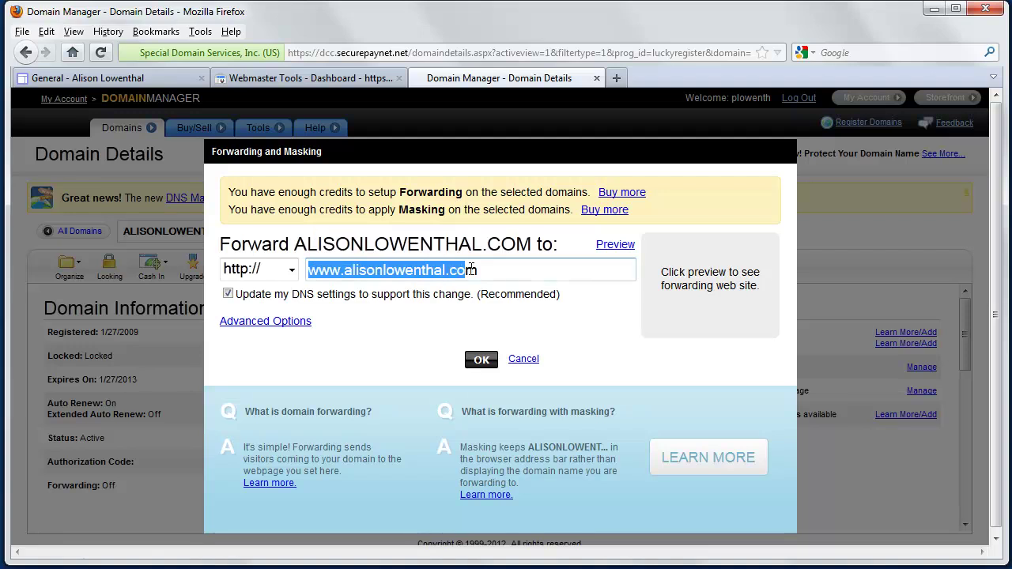
left_click(486, 362)
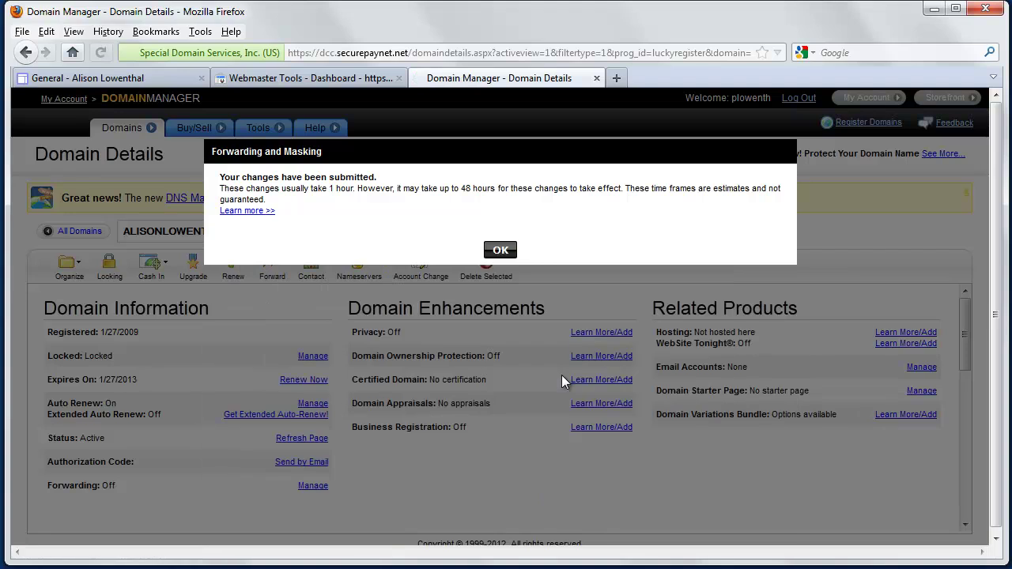
left_click(501, 251)
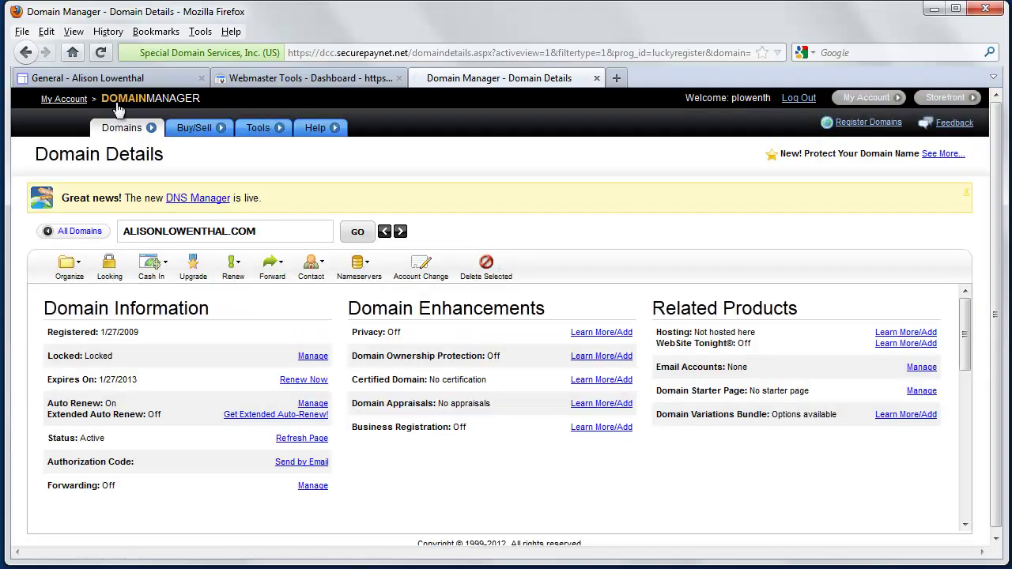
left_click(61, 100)
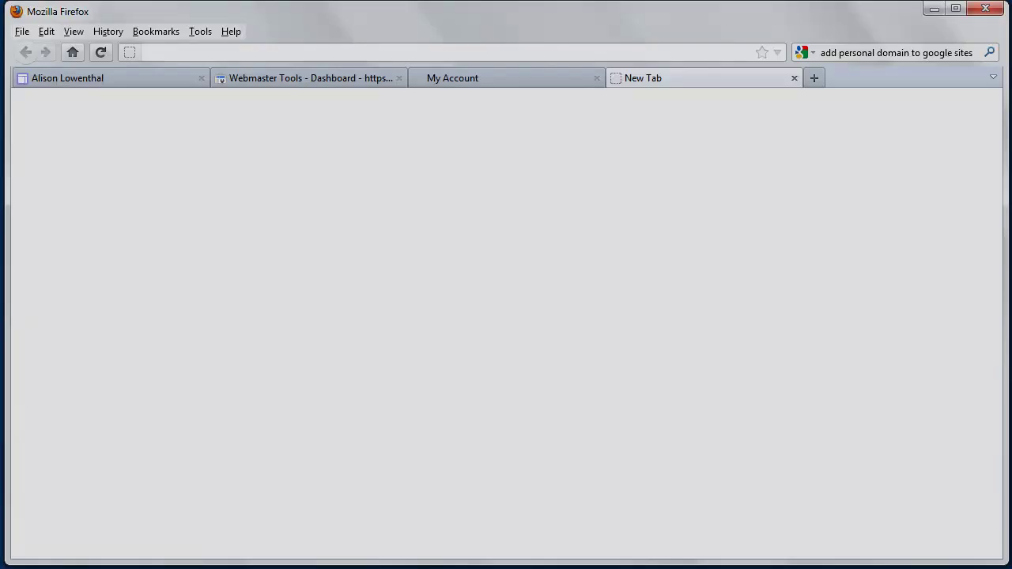
type("www.aliso")
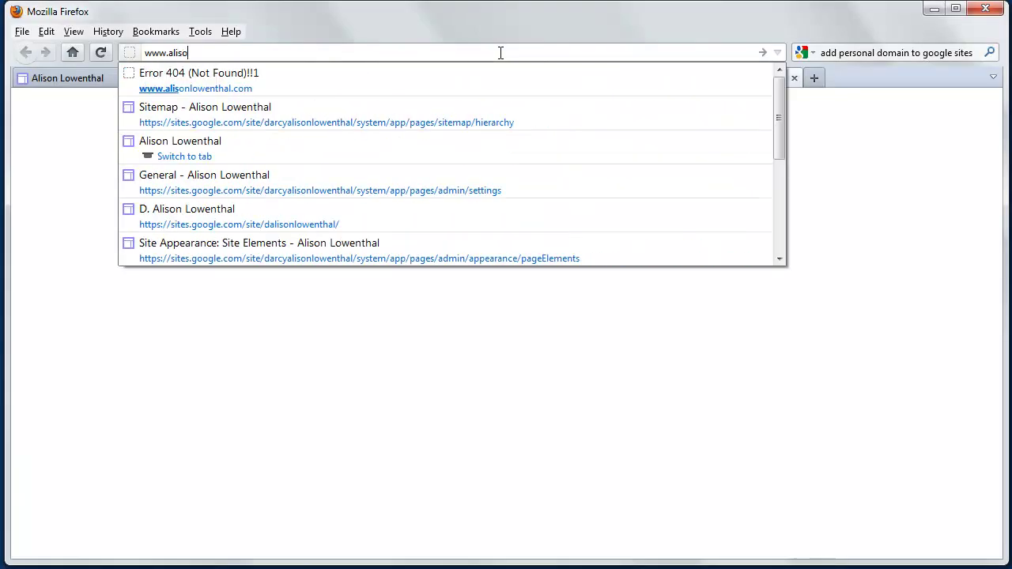
type("nlowenthal.com")
key("Return")
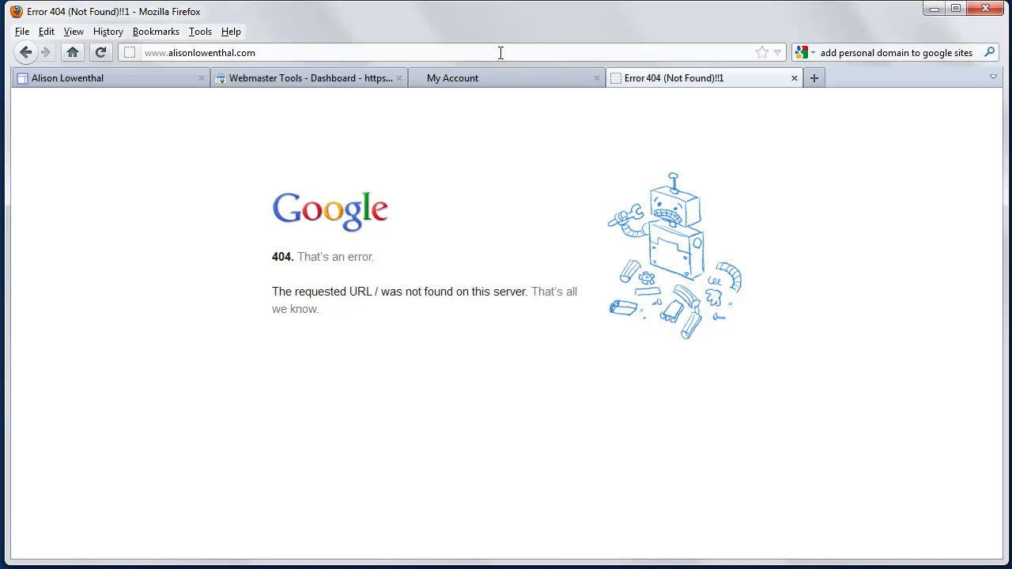
left_click(278, 52)
left_click(279, 53)
key("Return")
key("ctrl+w")
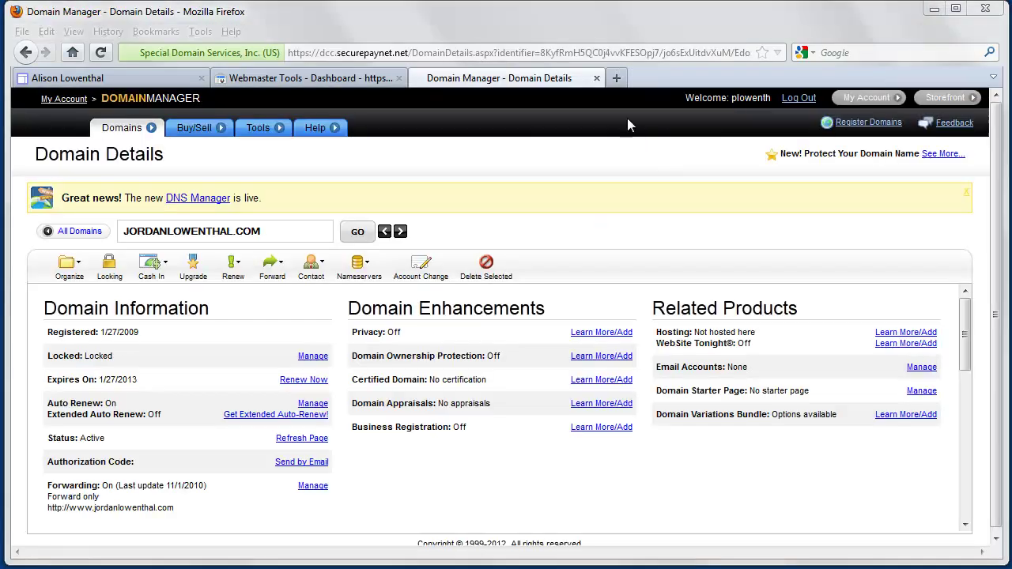
left_click(616, 79)
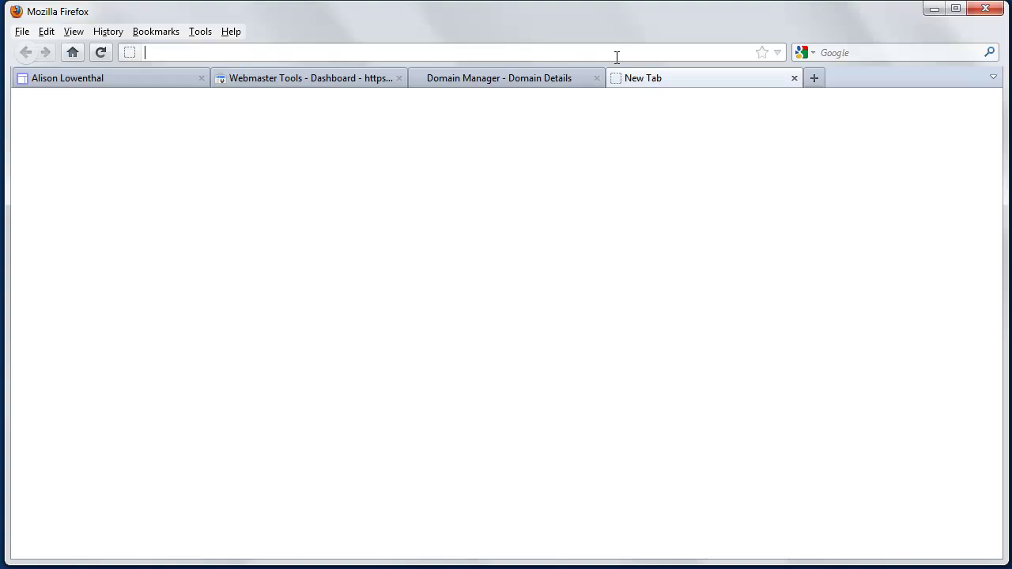
type("www.a")
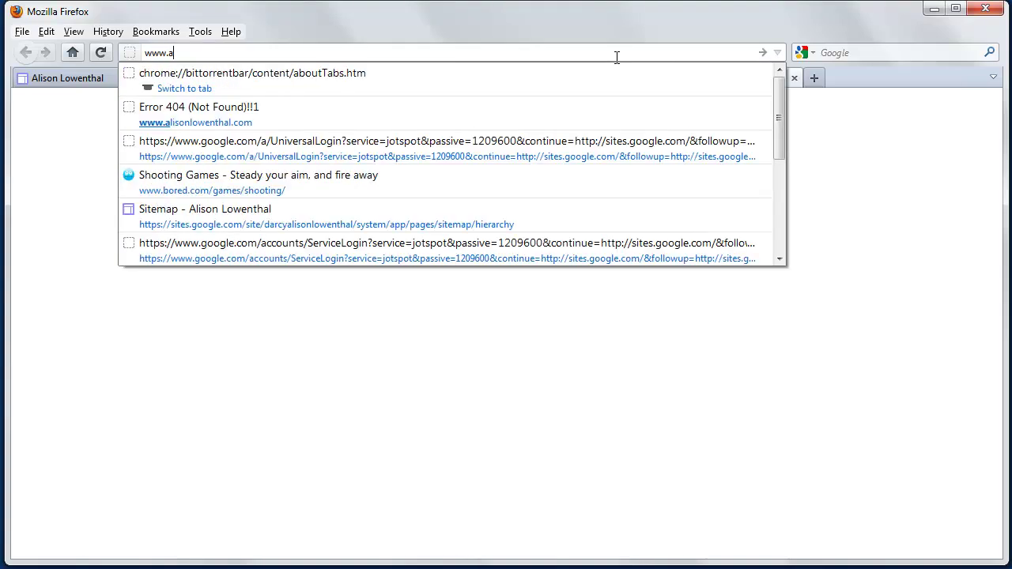
type("lisonlowen")
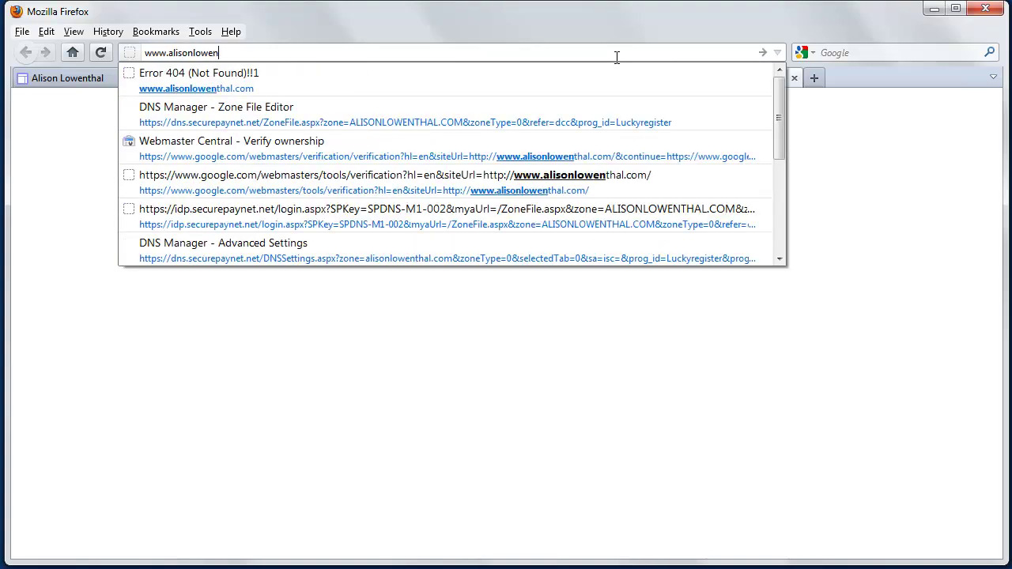
type("thal.com")
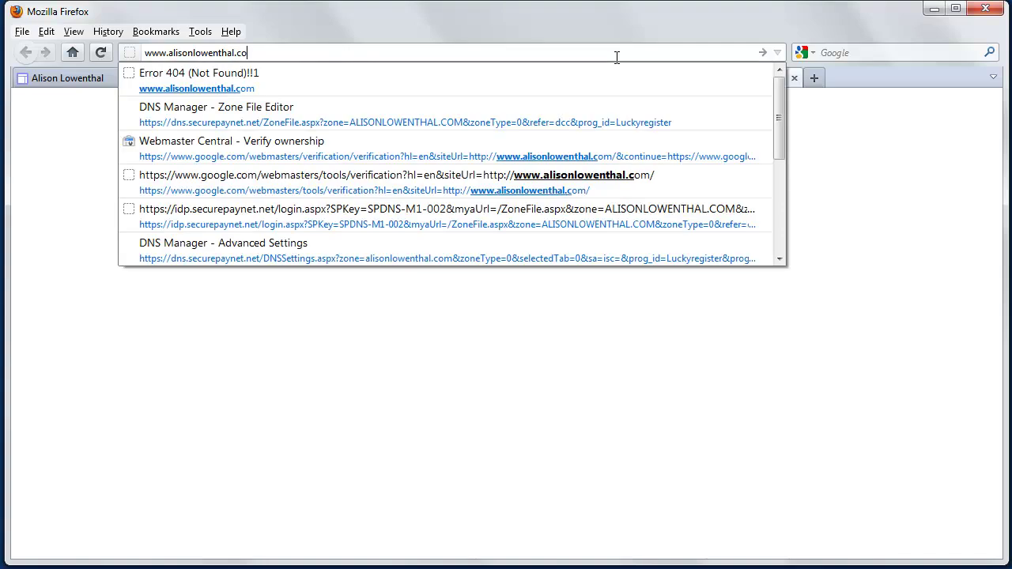
key("Return")
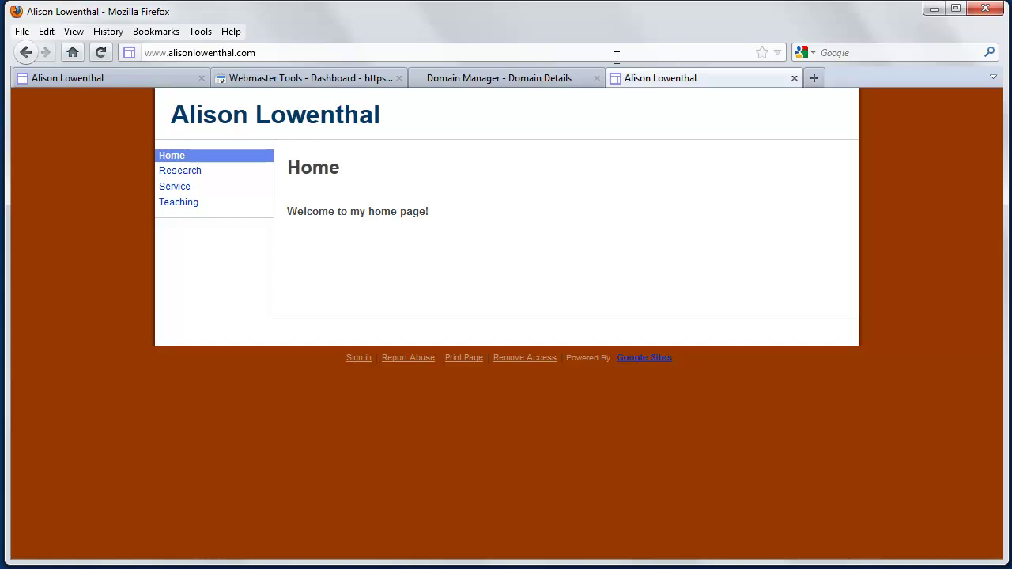
left_click_drag(285, 52, 114, 57)
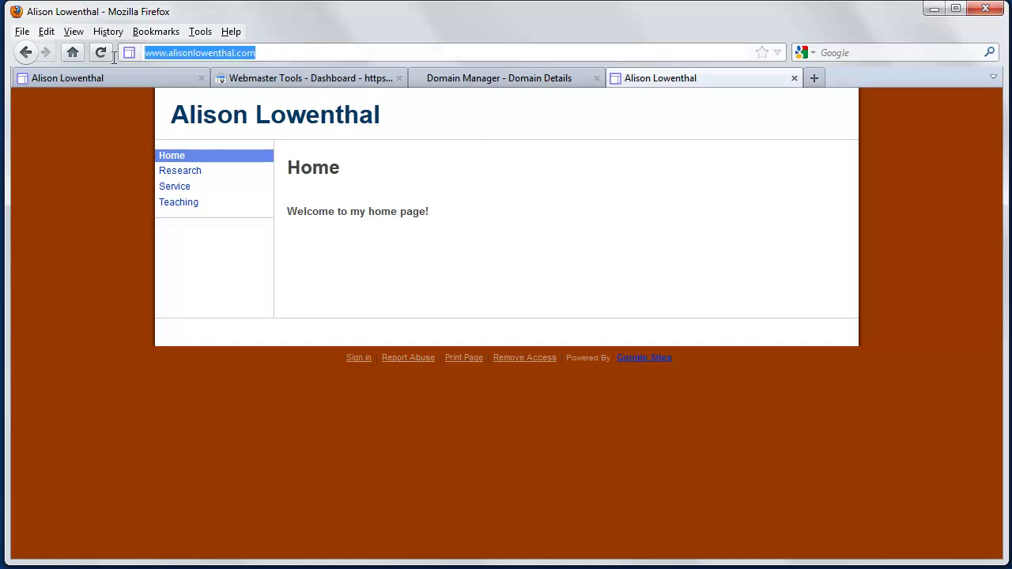
left_click(227, 153)
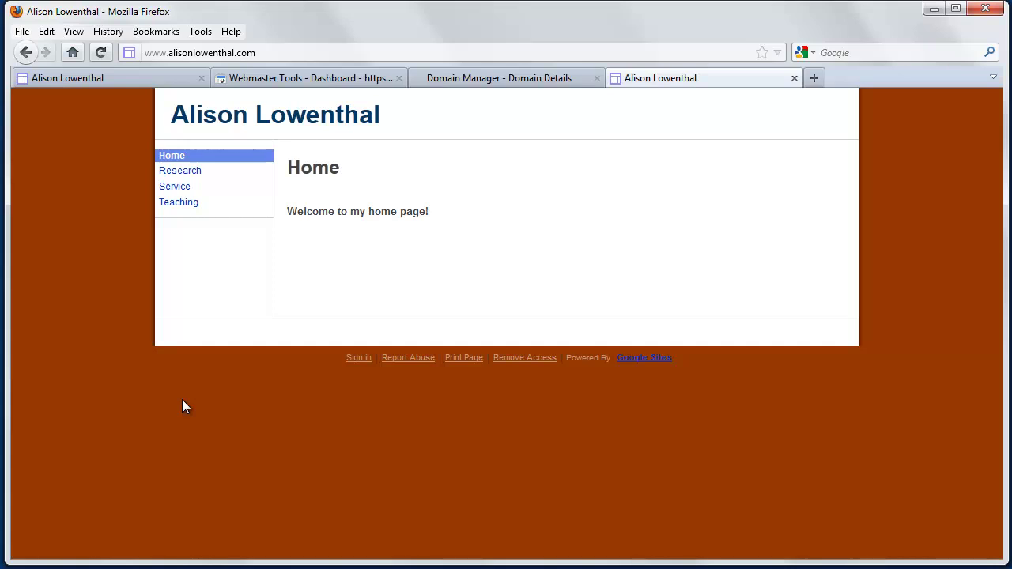
- Check that the custom domain is listed in the site's Web Address settings
left_click(123, 78)
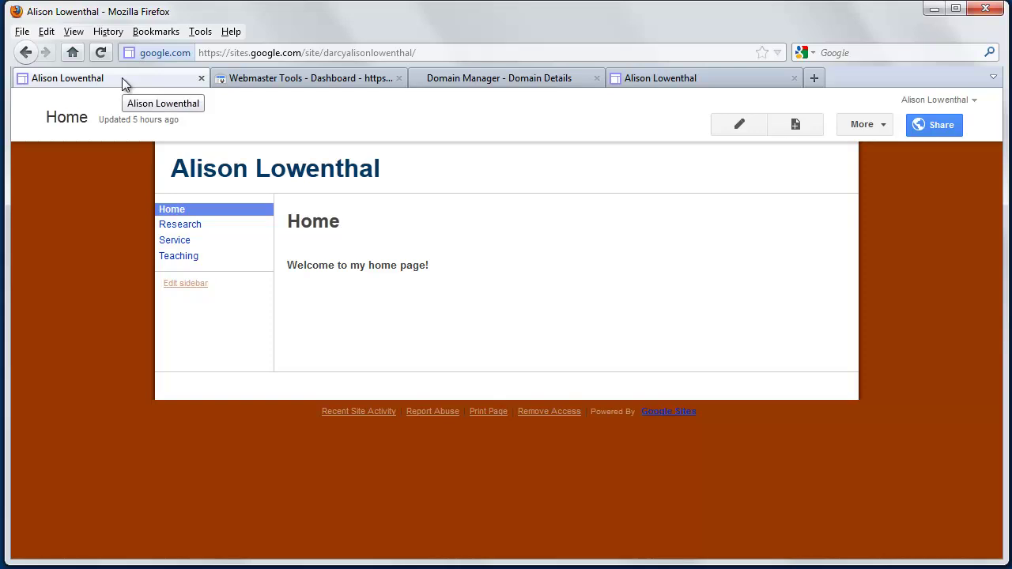
left_click(870, 125)
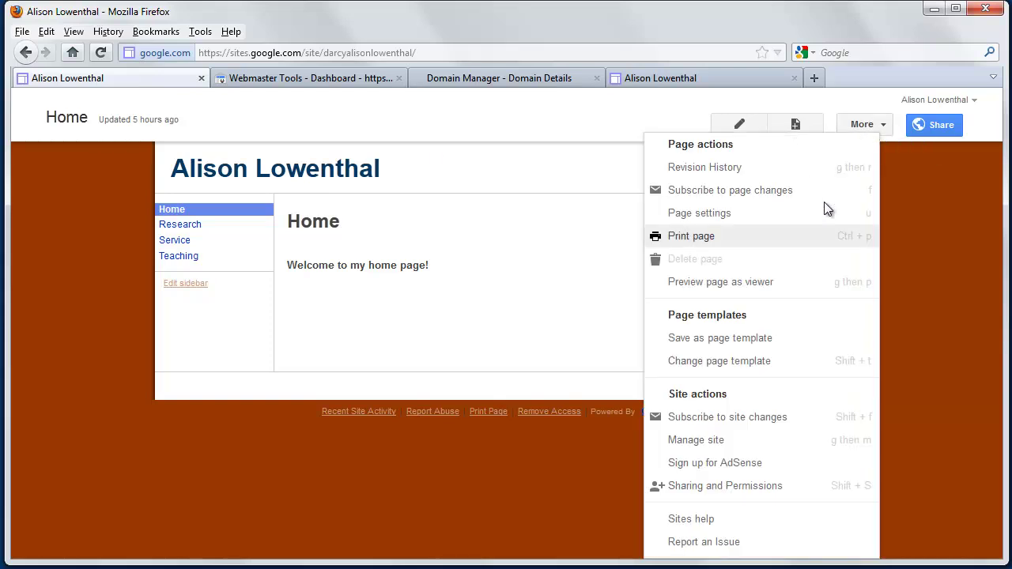
left_click(715, 442)
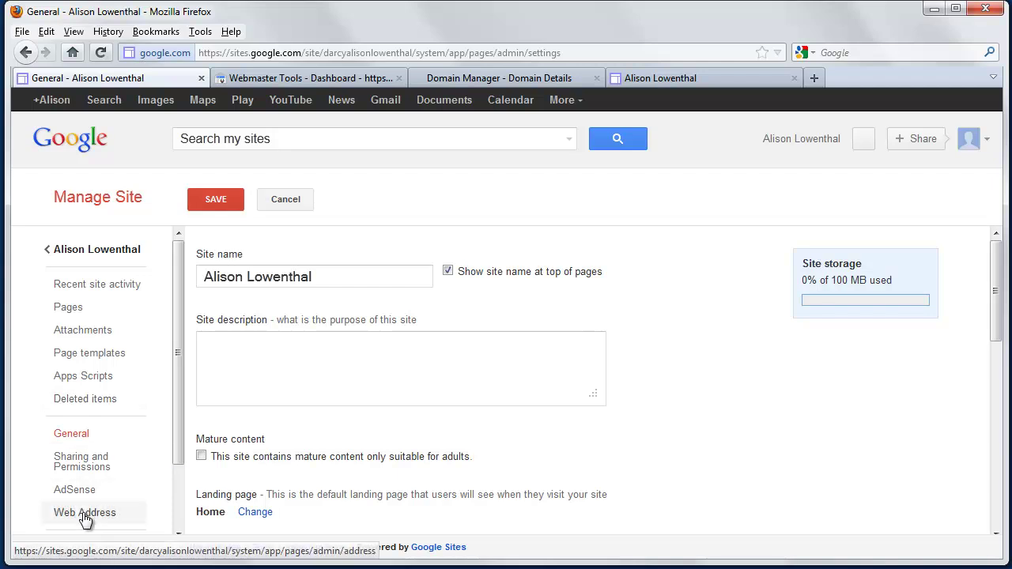
left_click(84, 514)
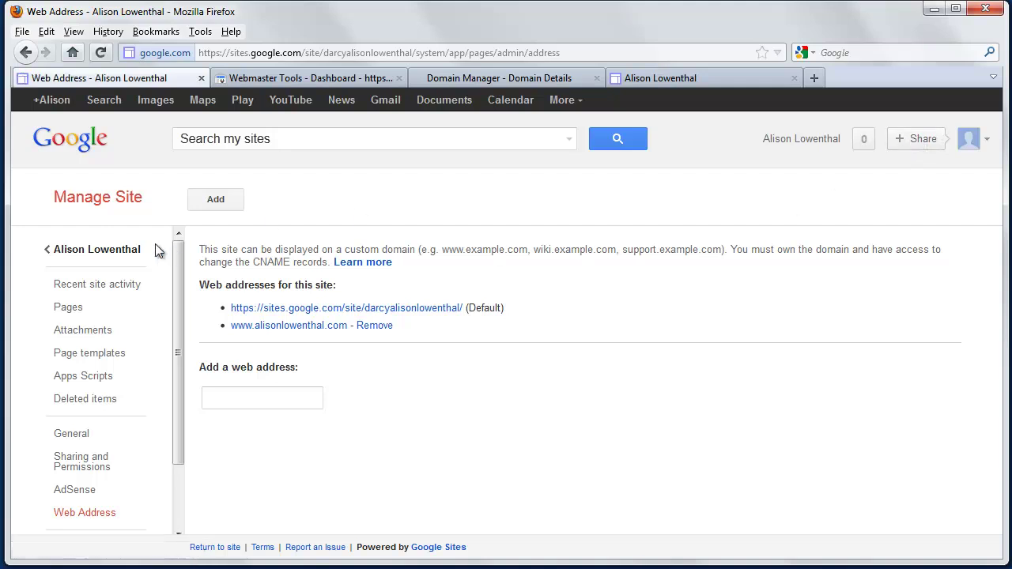
left_click(127, 250)
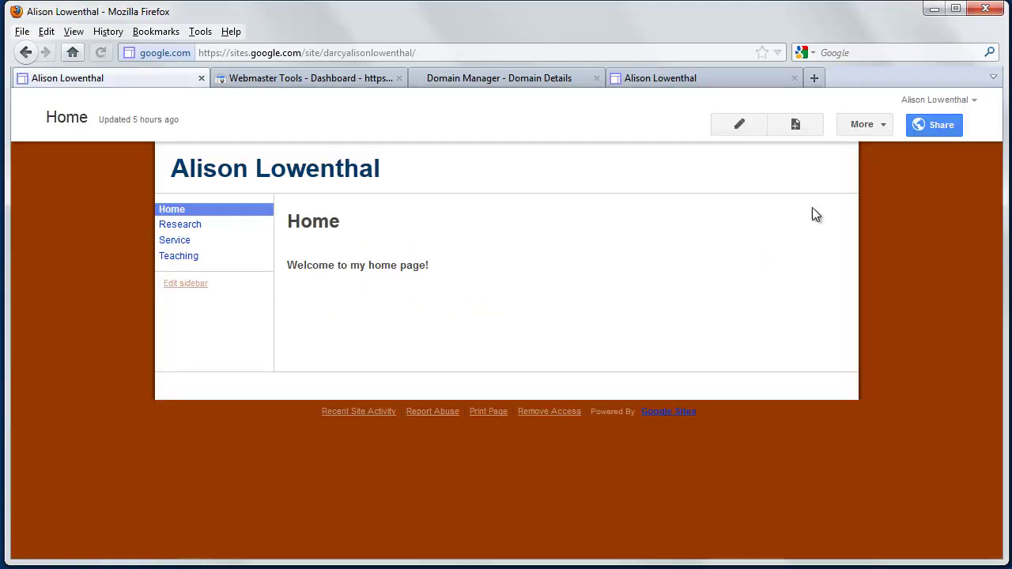
- Go from Manage site's general settings to Google Webmaster Tools
left_click(882, 130)
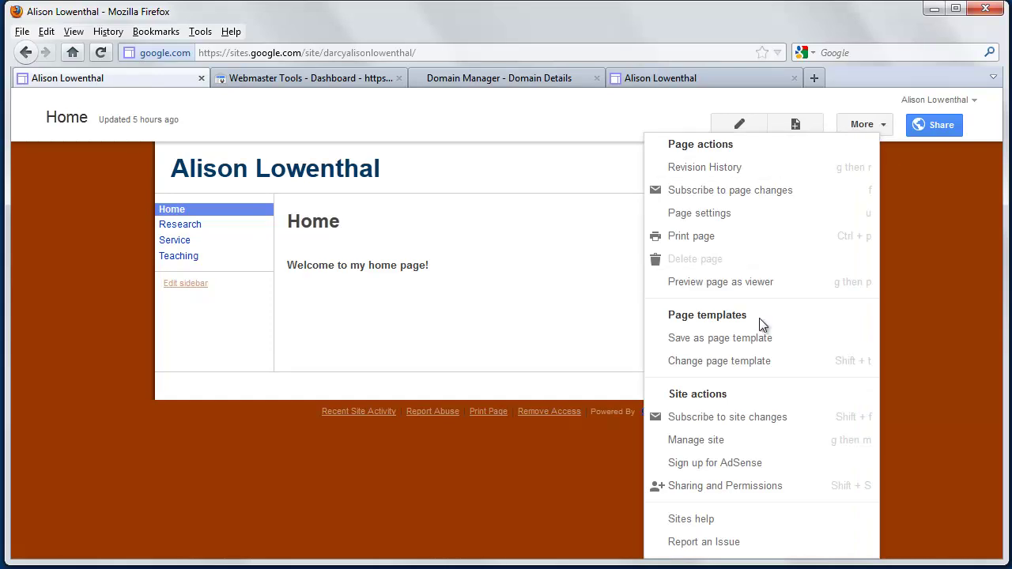
left_click(705, 443)
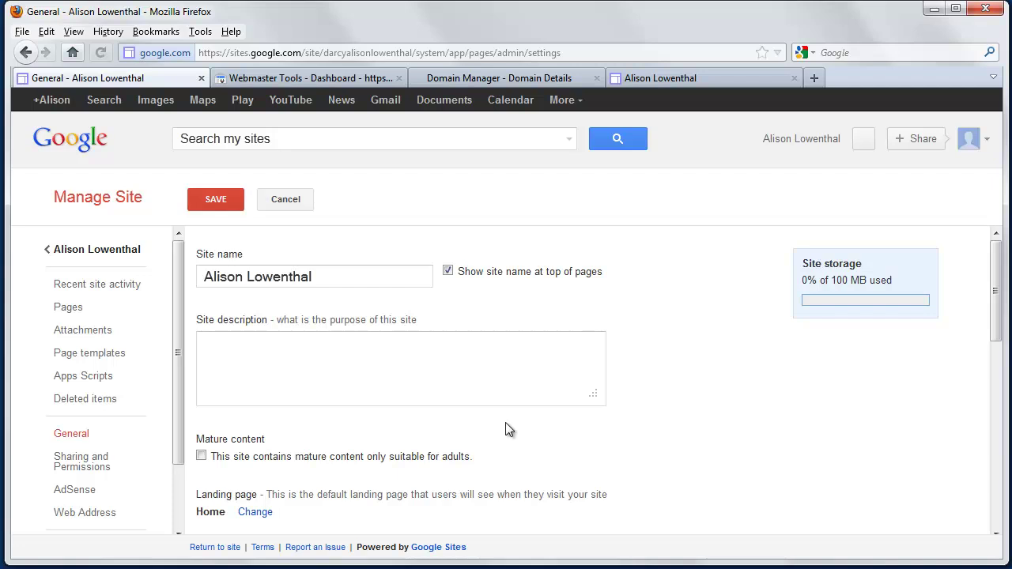
scroll(506, 423, "down", 10)
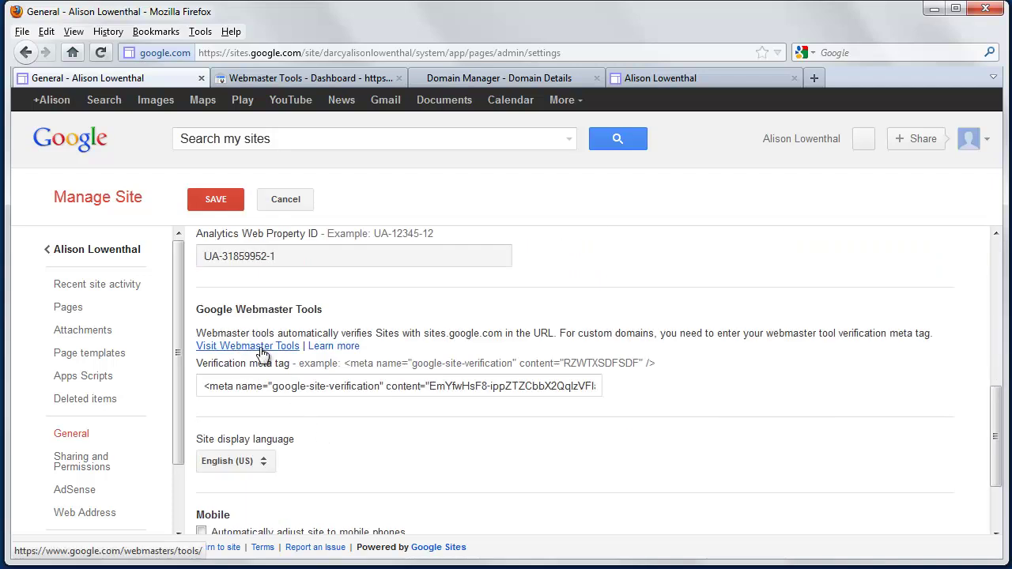
left_click(261, 348)
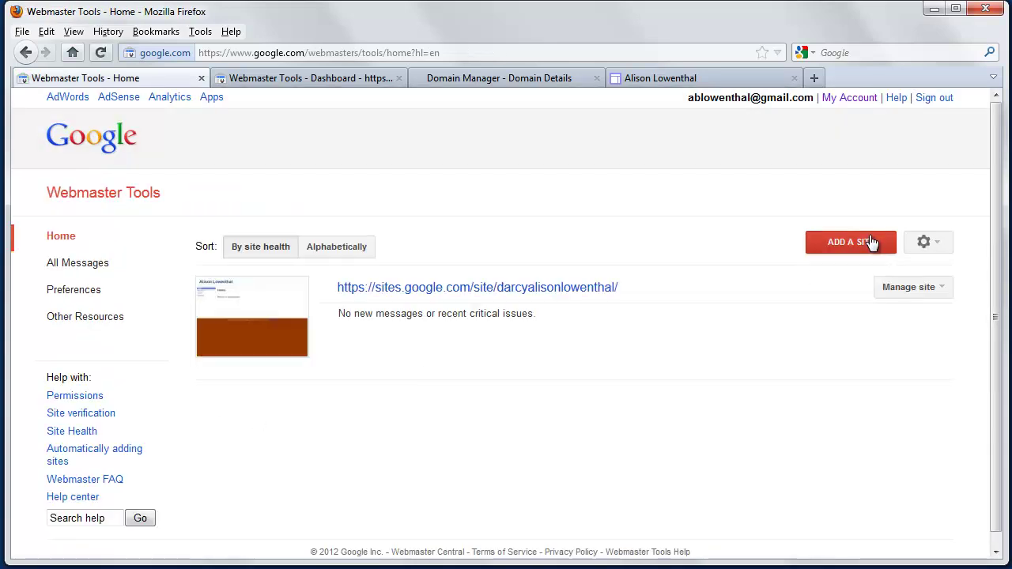
- Review the registered site's options in Webmaster Tools, then move to LuckyRegister's My Account page
left_click(939, 291)
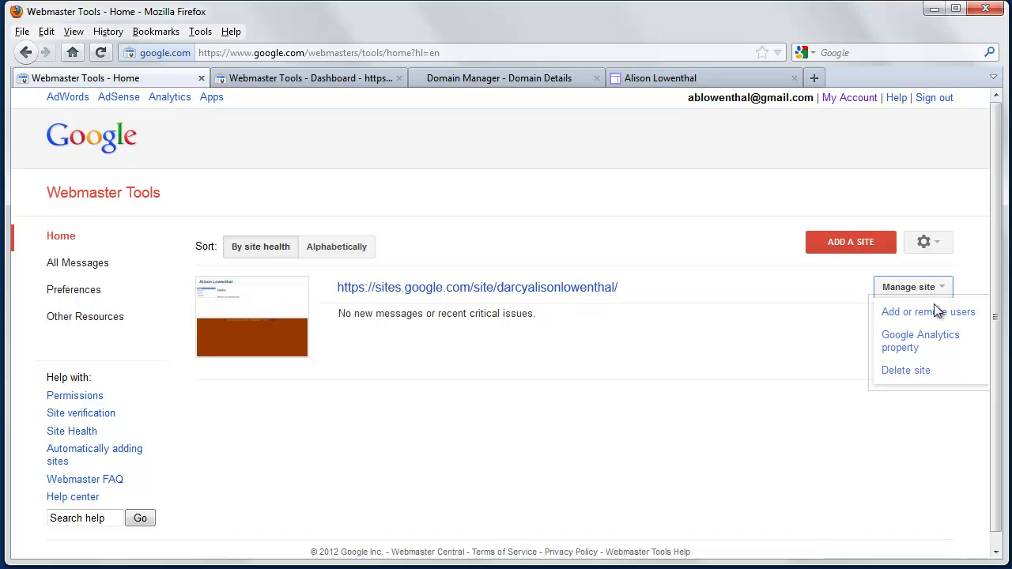
left_click(840, 349)
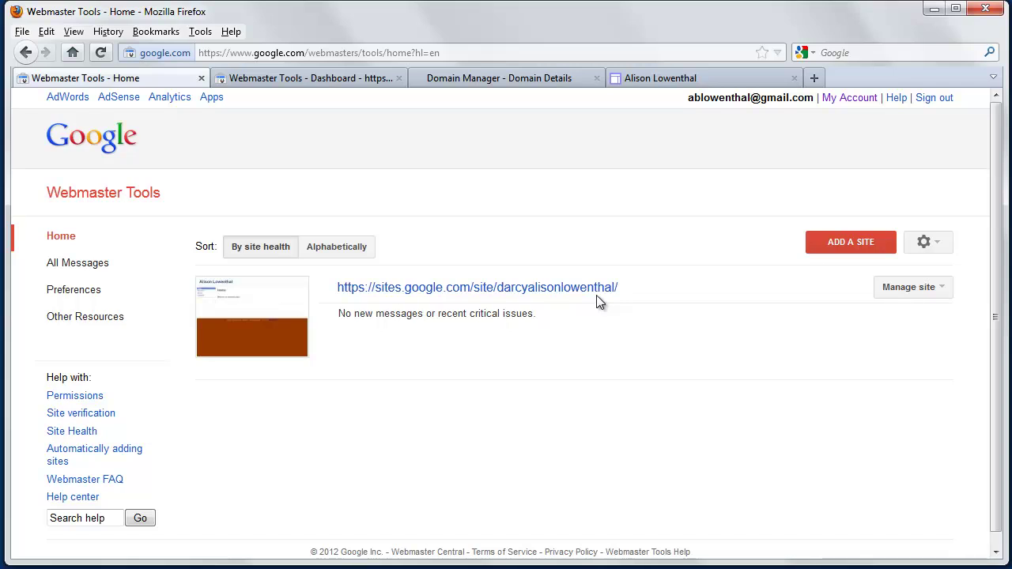
left_click(26, 53)
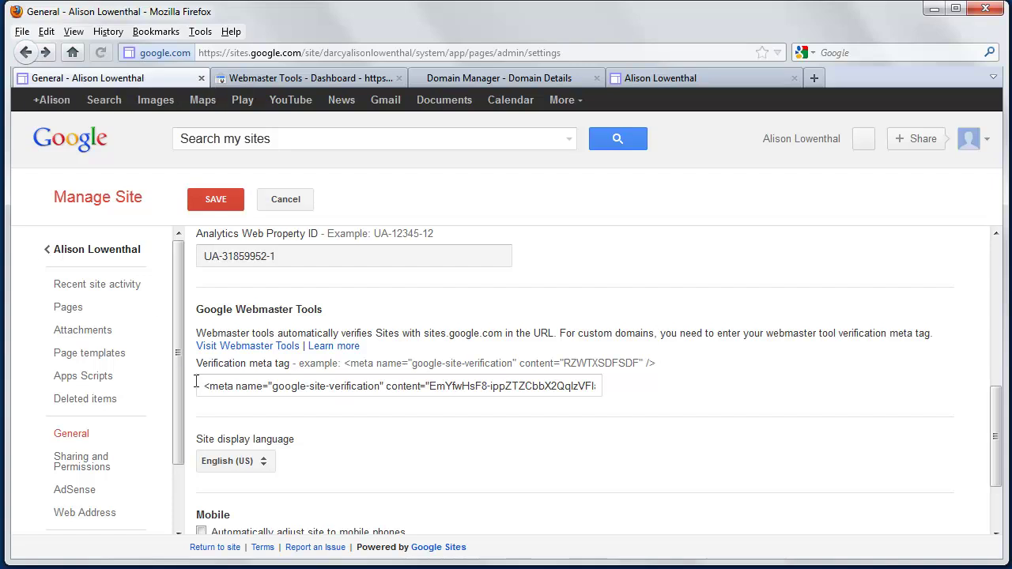
left_click_drag(256, 386, 557, 386)
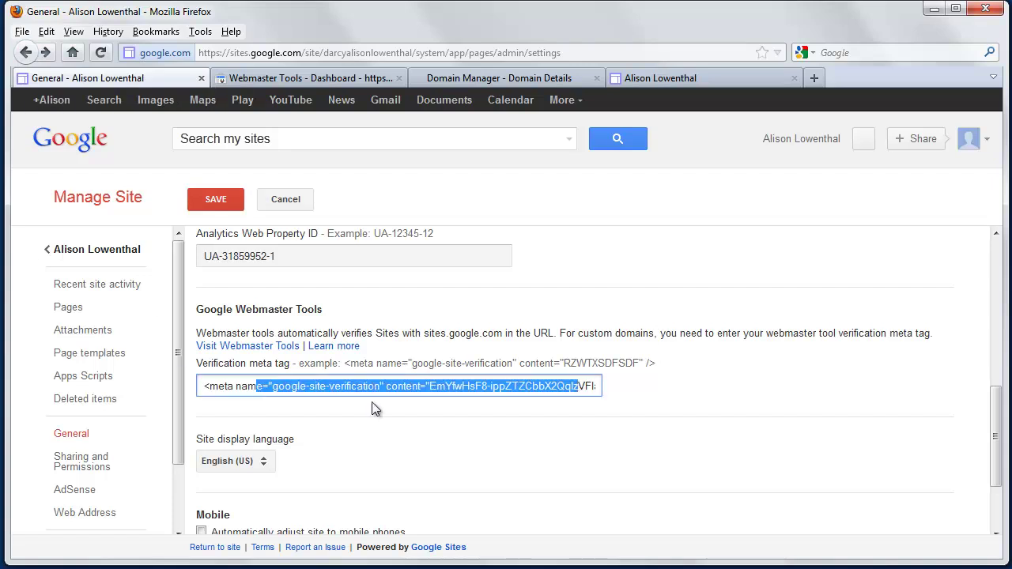
left_click(499, 77)
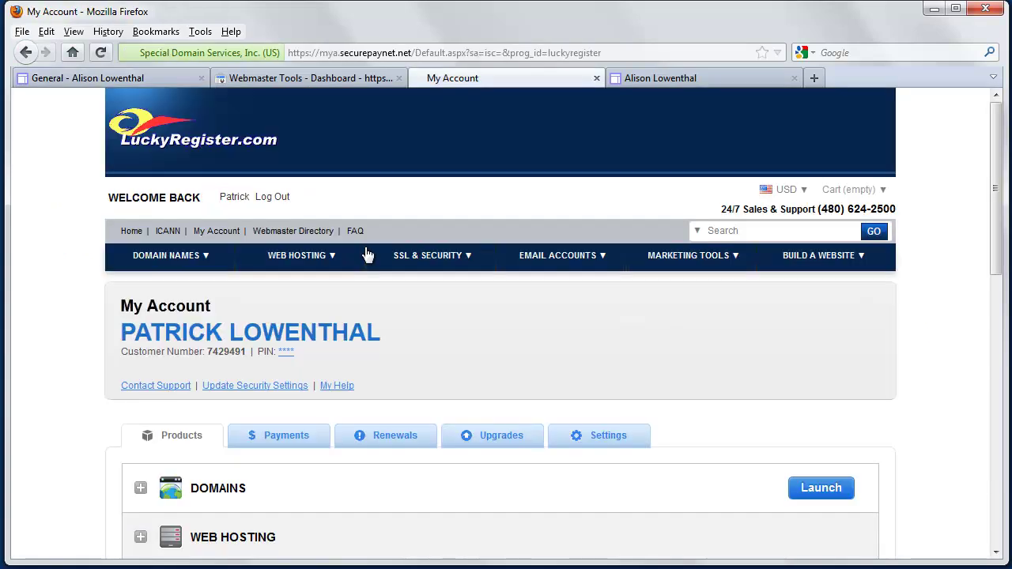
- Open the alisonlowenthal.com Zone File Editor and verify the www CNAME points to ghs.google.com
left_click(214, 494)
scroll(215, 490, "down", 5)
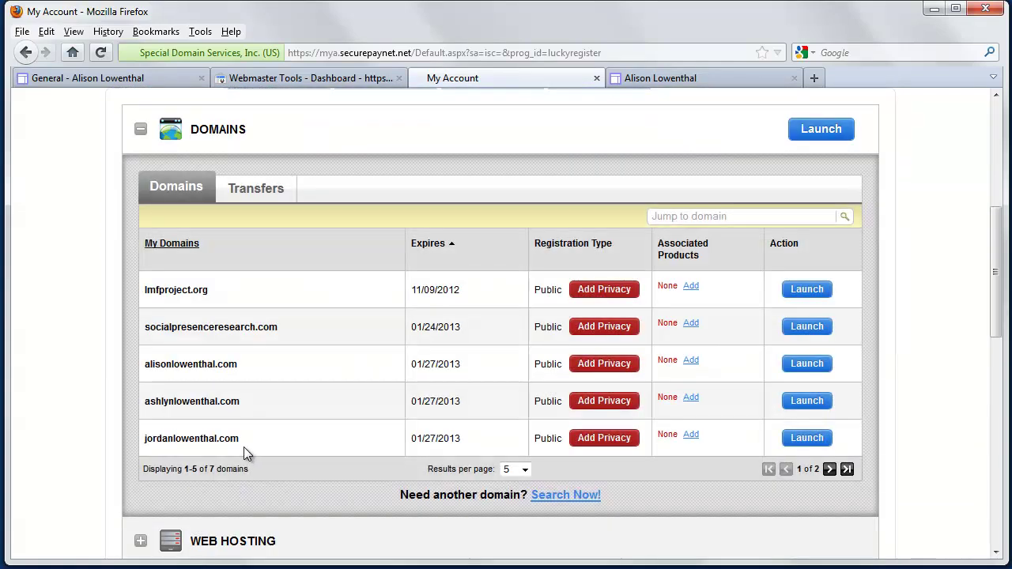
left_click(807, 364)
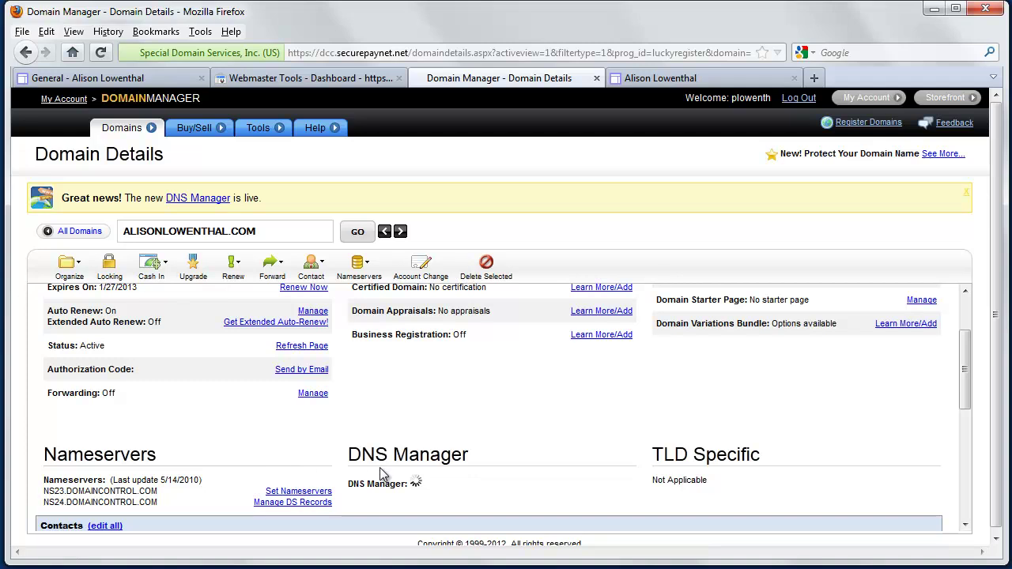
scroll(384, 479, "down", 2)
left_click(361, 477)
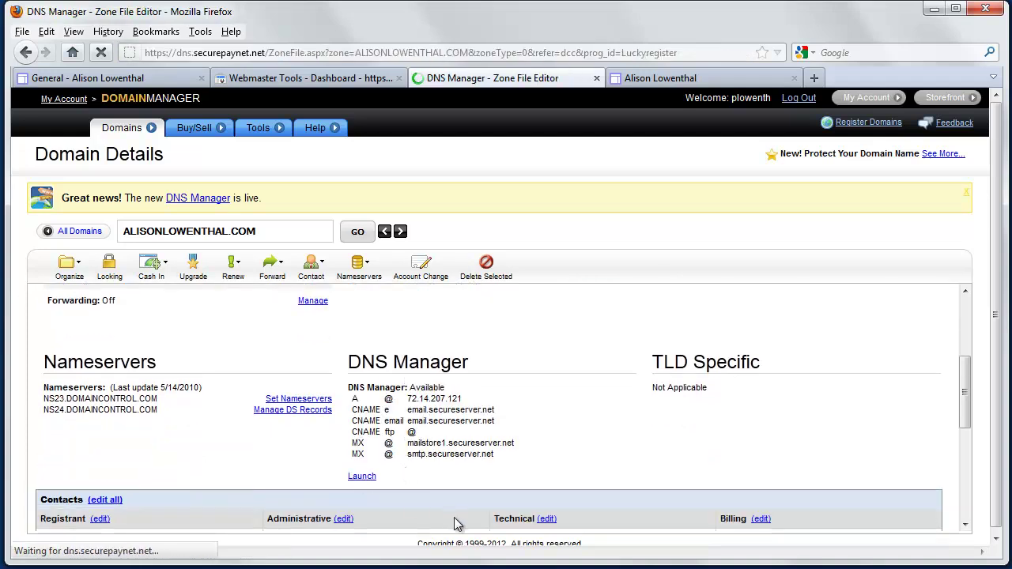
scroll(351, 500, "down", 3)
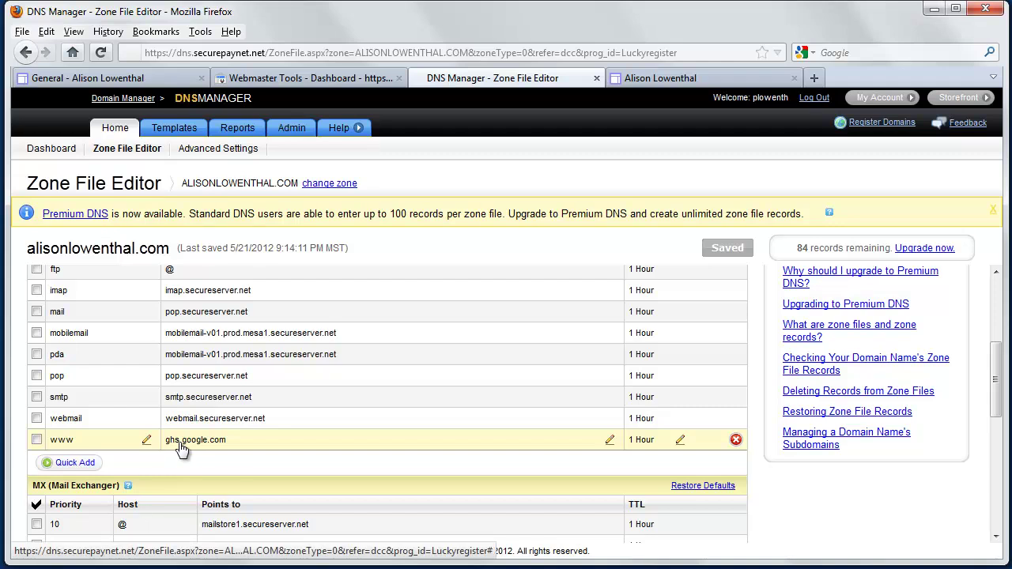
scroll(250, 450, "up", 5)
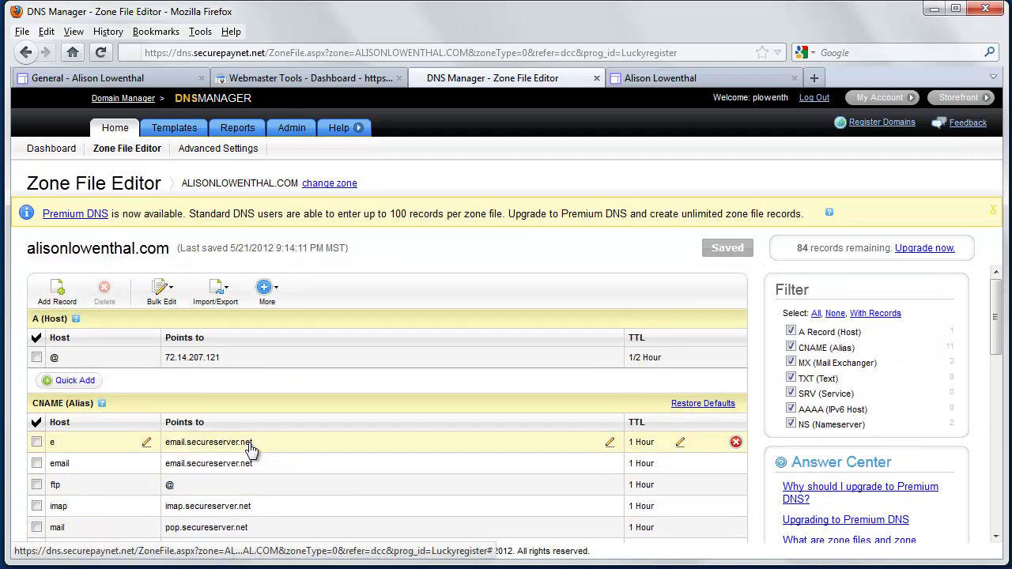
left_click(701, 79)
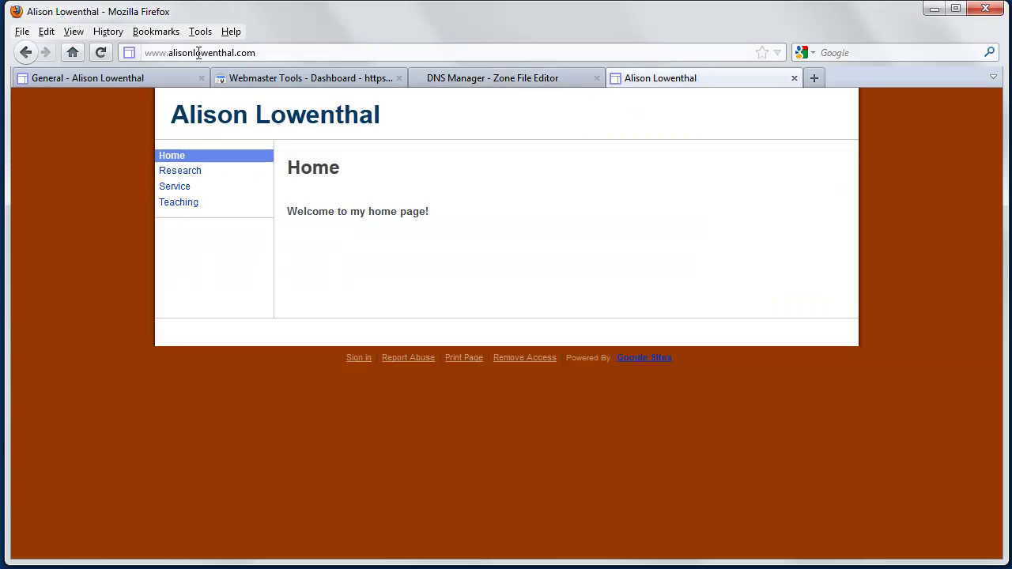